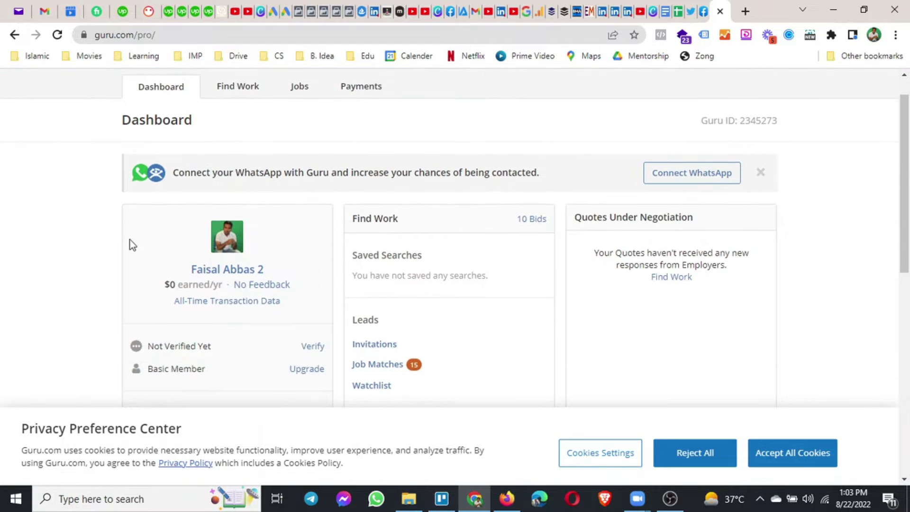
# Review the freelancer dashboard's verification status, membership level and profile options.
pyautogui.moveTo(149, 338); pyautogui.dragTo(218, 341)
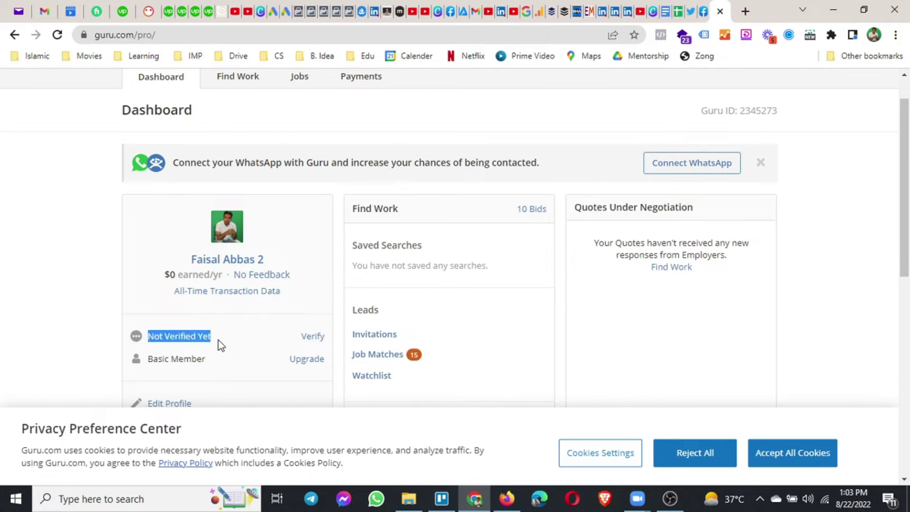
pyautogui.scroll(-3, 229, 386)
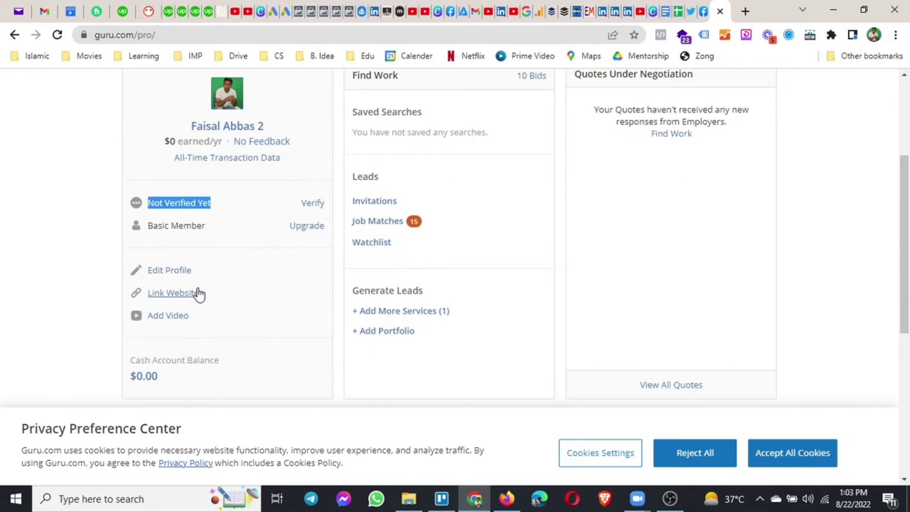
pyautogui.scroll(4, 199, 293)
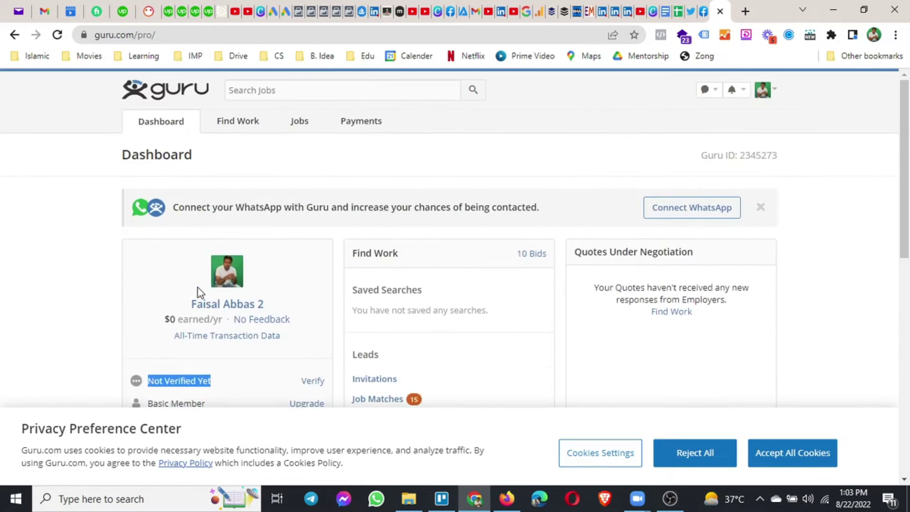
# Open the freelance job listings and search them for "facebook".
pyautogui.click(239, 127)
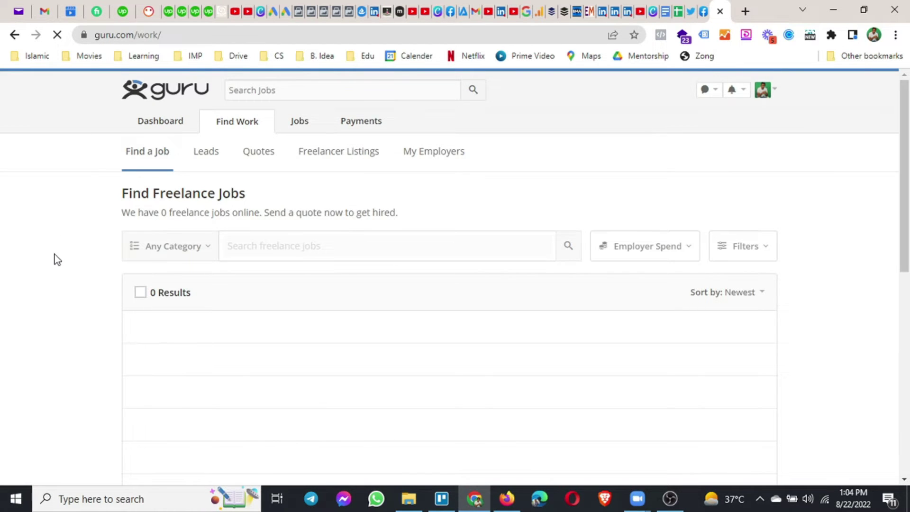
pyautogui.scroll(-5, 57, 259)
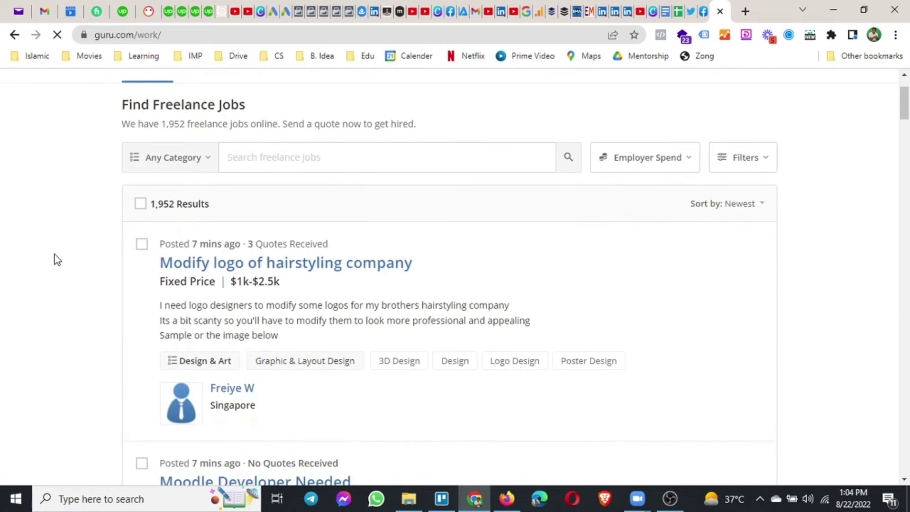
pyautogui.scroll(-5, 57, 259)
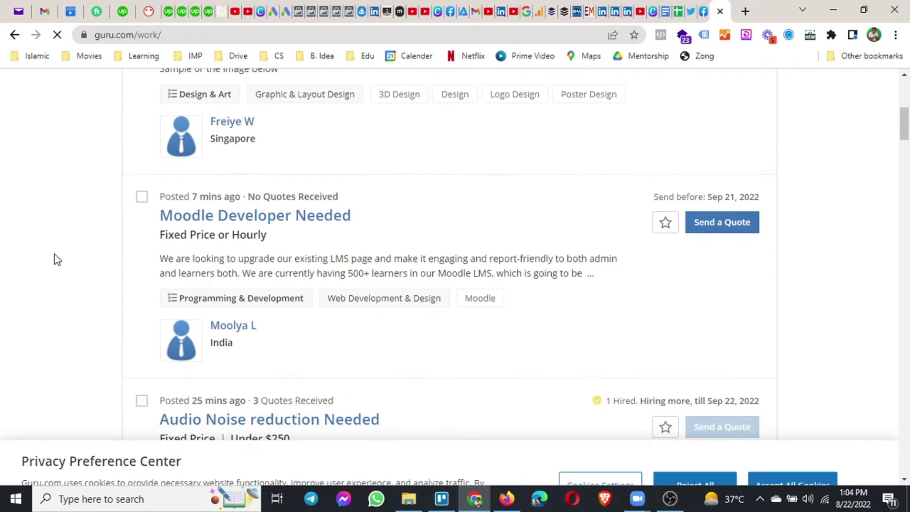
pyautogui.scroll(-4, 55, 259)
pyautogui.scroll(14, 55, 259)
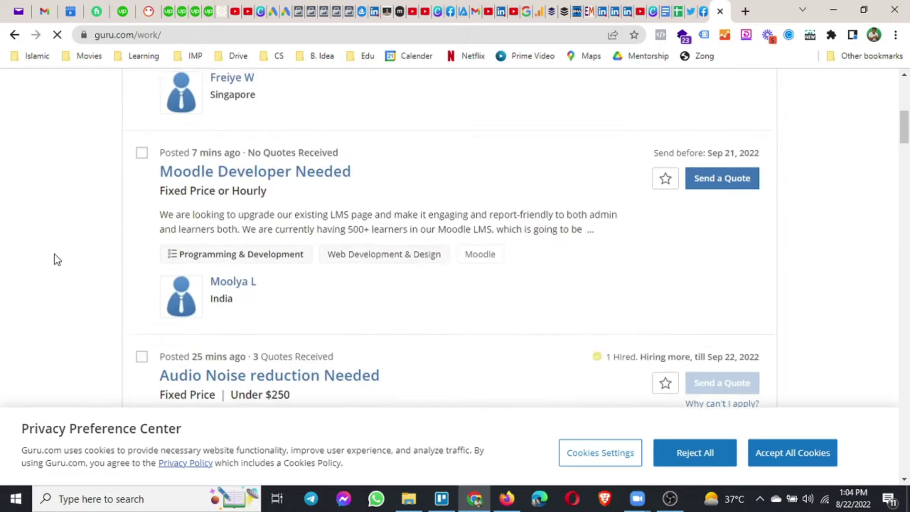
pyautogui.write('facebook')
pyautogui.press('Return')
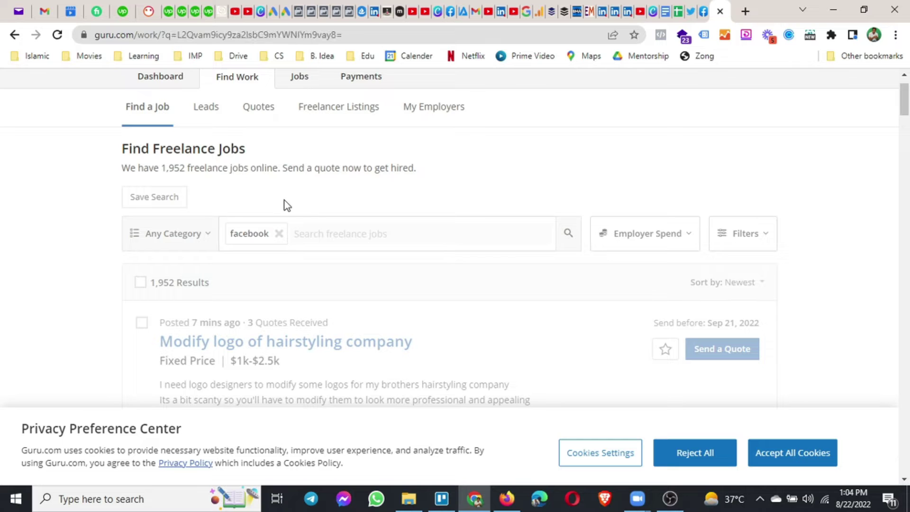
# Browse the Facebook job results, examining each posting's budget, description, required skills and whether quotes can be sent.
pyautogui.scroll(-3, 332, 211)
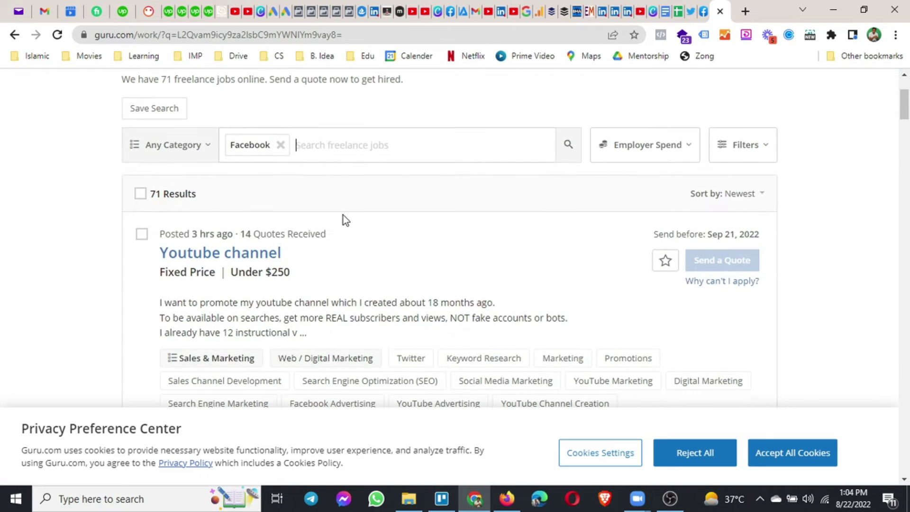
pyautogui.scroll(-3, 343, 215)
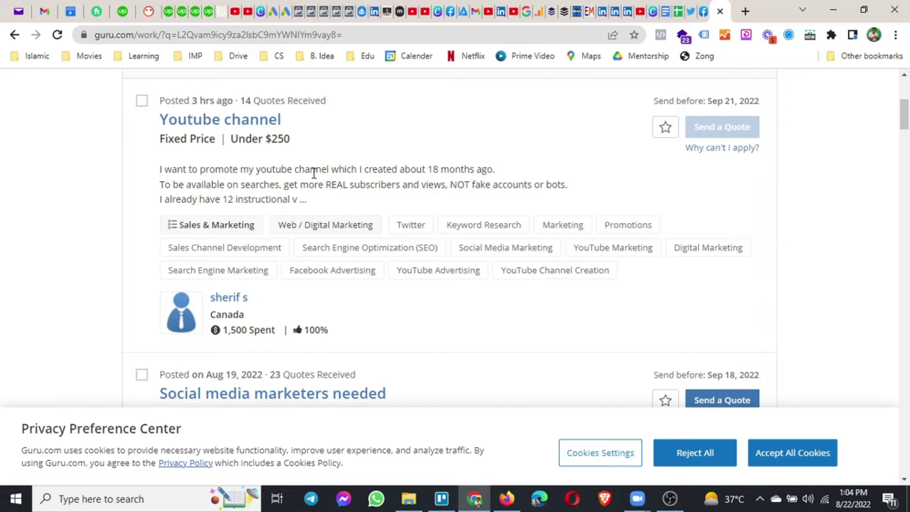
pyautogui.scroll(-4, 374, 178)
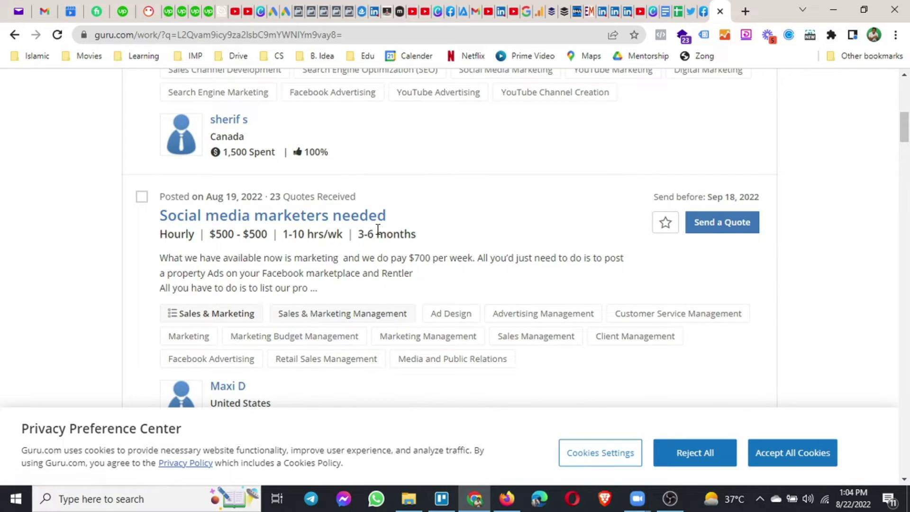
pyautogui.scroll(-6, 374, 231)
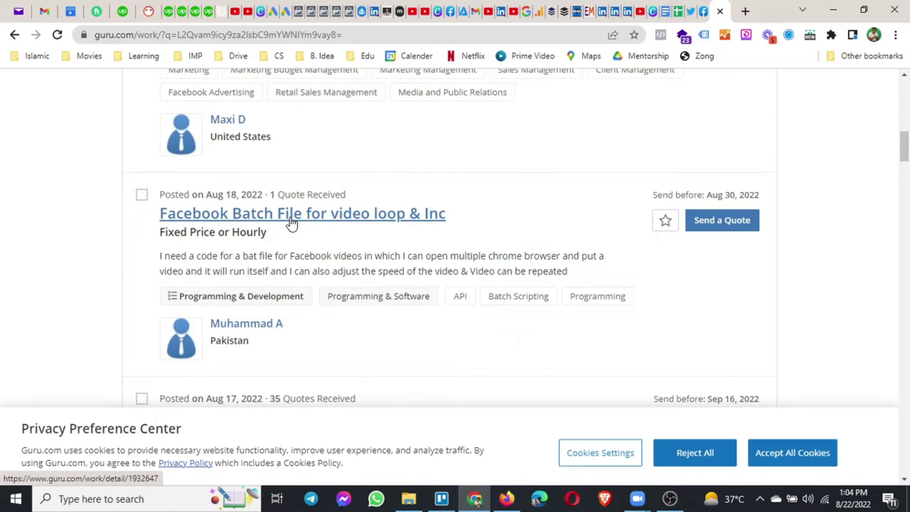
pyautogui.scroll(-2, 366, 232)
pyautogui.scroll(-3, 364, 227)
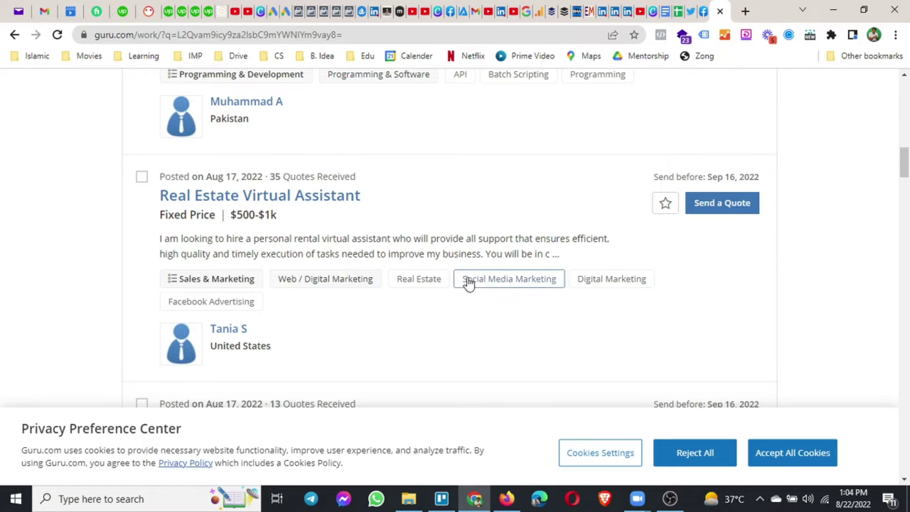
pyautogui.scroll(-9, 462, 286)
pyautogui.scroll(-9, 463, 289)
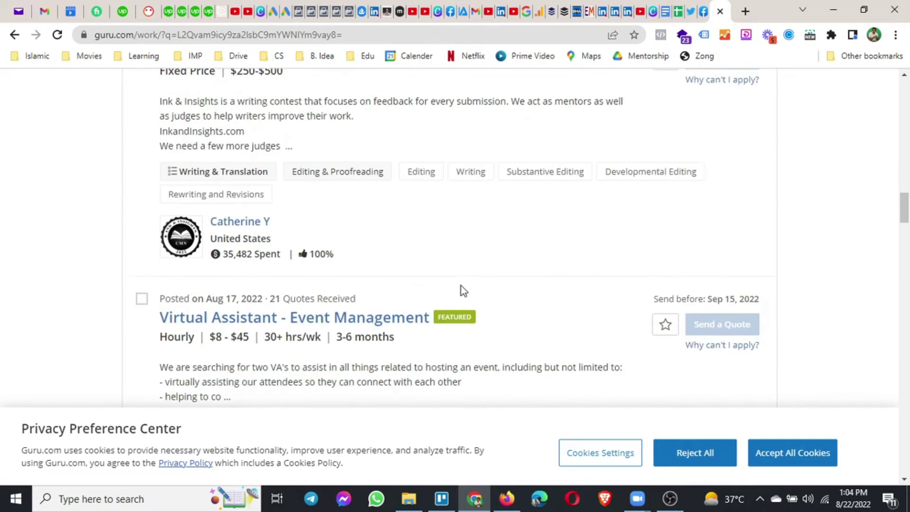
pyautogui.scroll(-9, 463, 291)
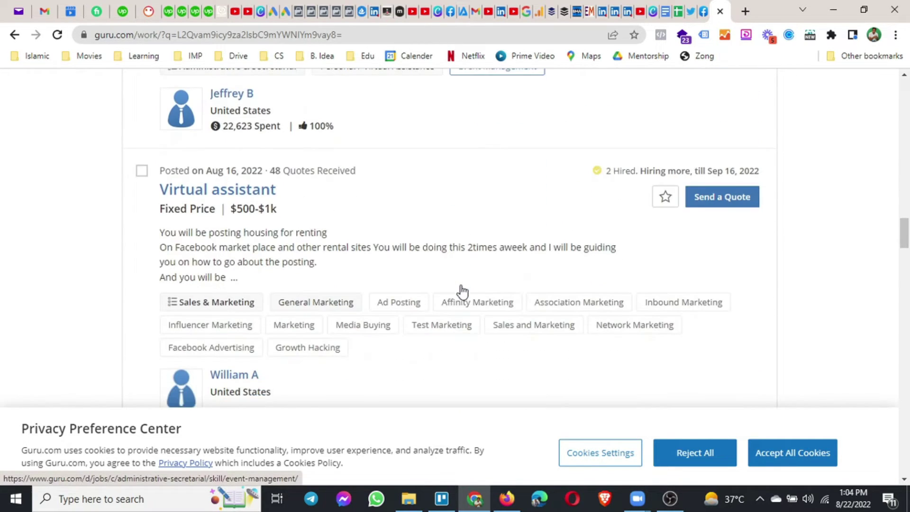
pyautogui.scroll(-6, 419, 315)
pyautogui.scroll(-2, 417, 322)
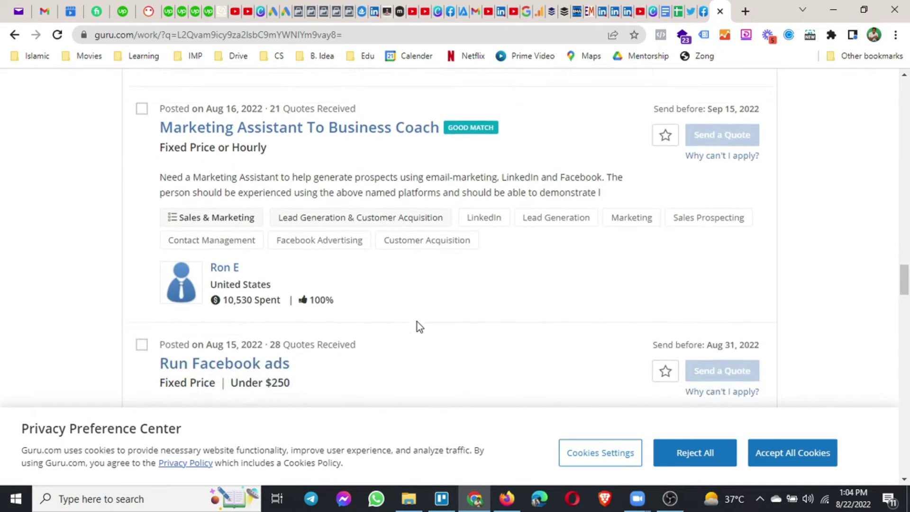
pyautogui.scroll(2, 417, 323)
pyautogui.scroll(-15, 448, 280)
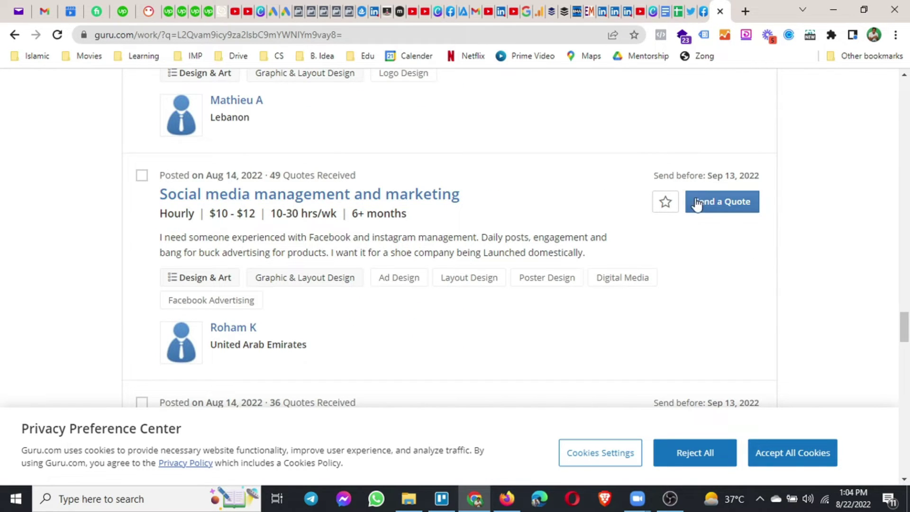
# Compare whether quotes can be sent for the Lebanon logo design job and the "Social media management and marketing" job.
pyautogui.scroll(5, 751, 219)
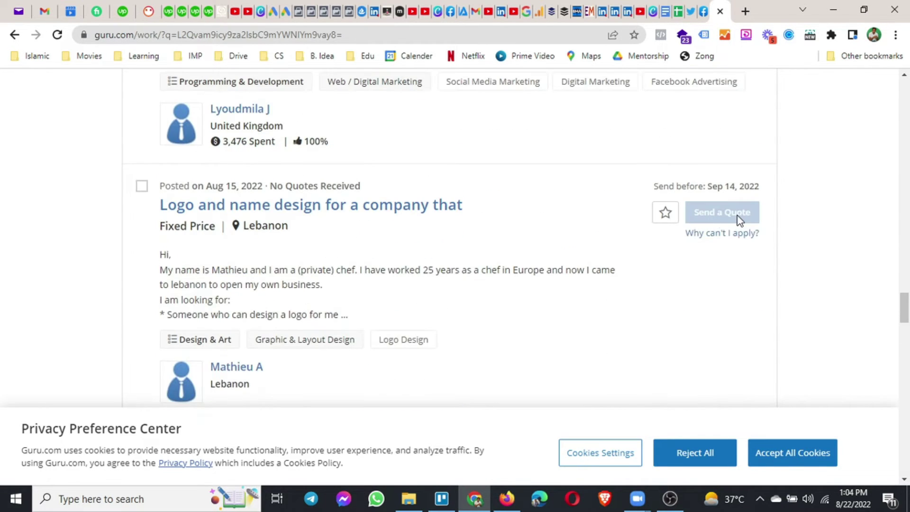
pyautogui.scroll(-4, 714, 230)
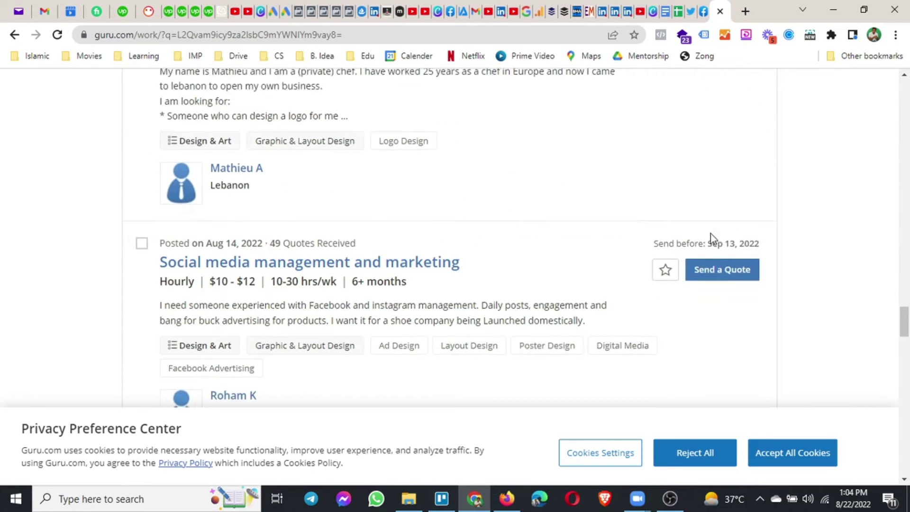
pyautogui.scroll(-1, 405, 199)
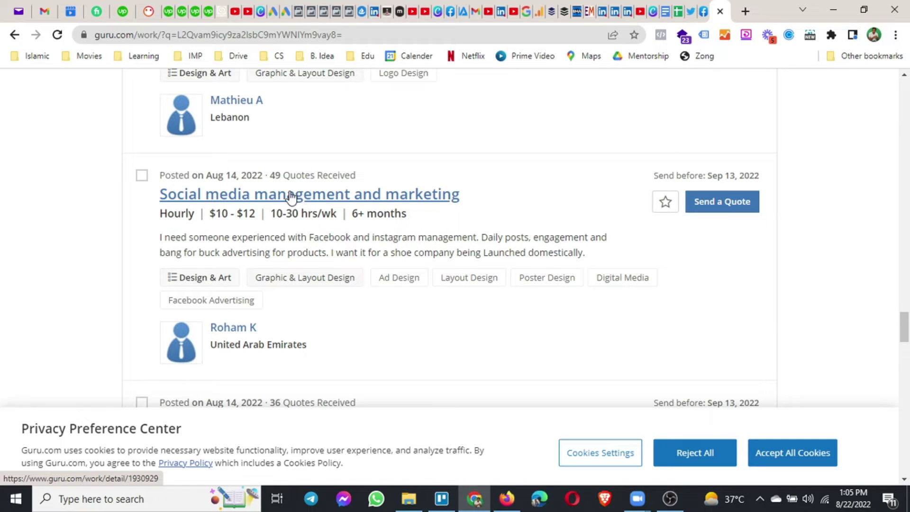
pyautogui.moveTo(212, 340); pyautogui.dragTo(371, 346)
pyautogui.click(405, 349)
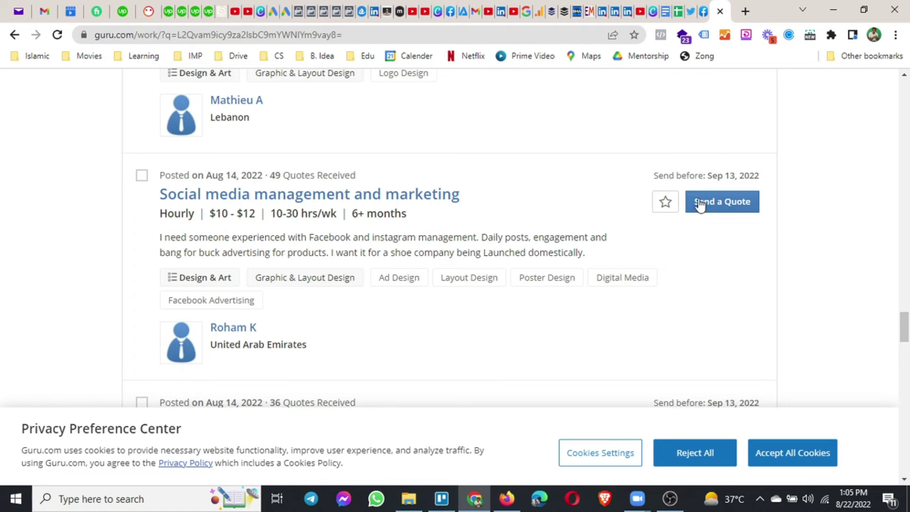
# Open the "Targeted Ads For Boutique" job in a new browser tab, keeping the results page in view.
pyautogui.scroll(-1, 718, 216)
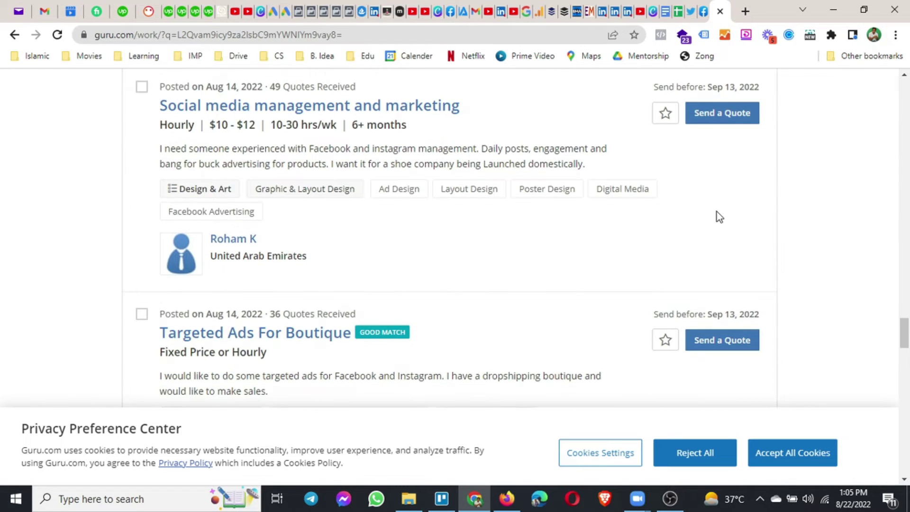
pyautogui.scroll(-5, 683, 220)
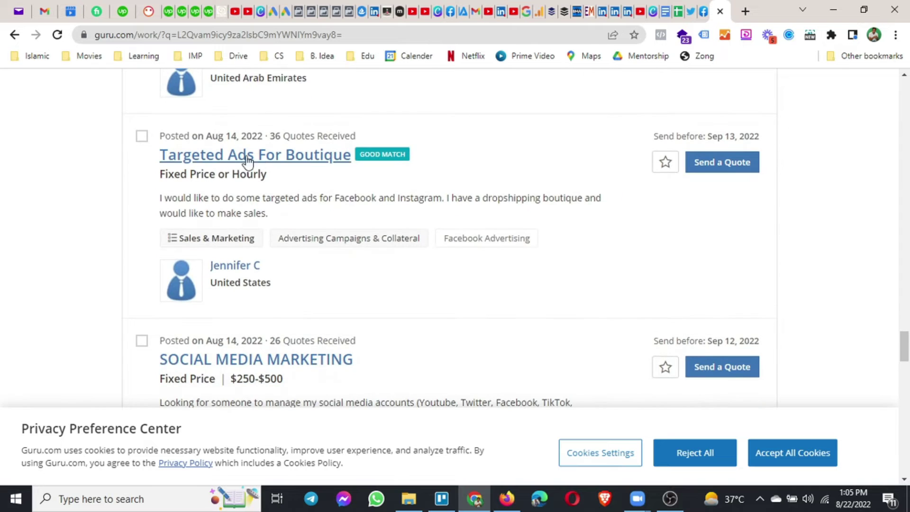
pyautogui.rightClick(289, 153)
pyautogui.click(317, 163)
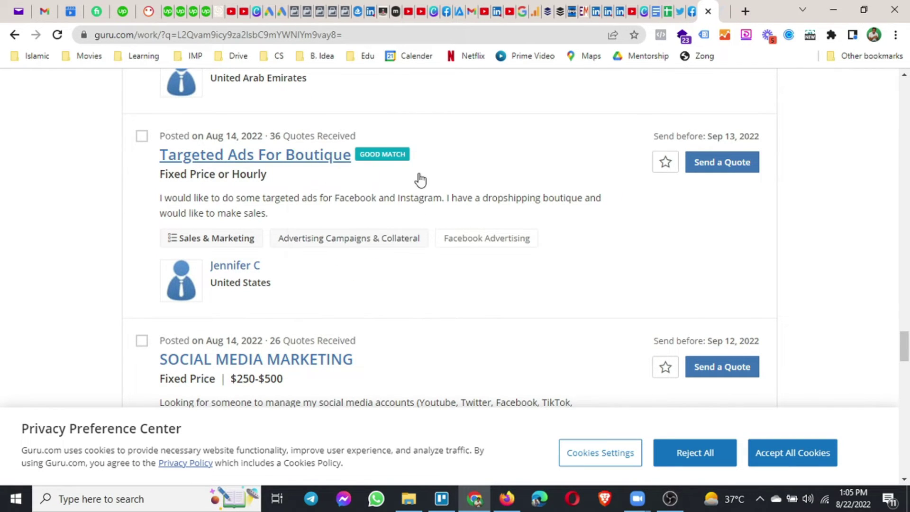
# Start a quote for the "Social media management and marketing" job and review its description, rate, weekly hours and payment term options.
pyautogui.scroll(6, 445, 208)
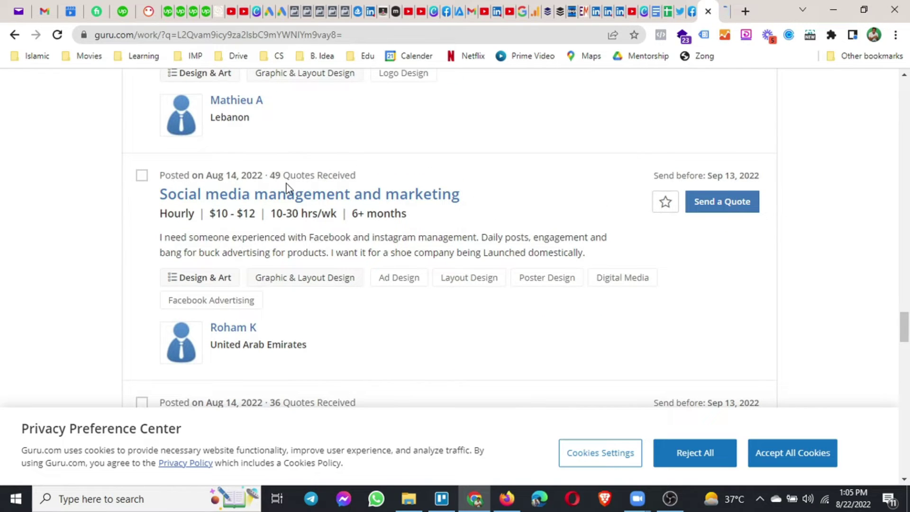
pyautogui.click(736, 205)
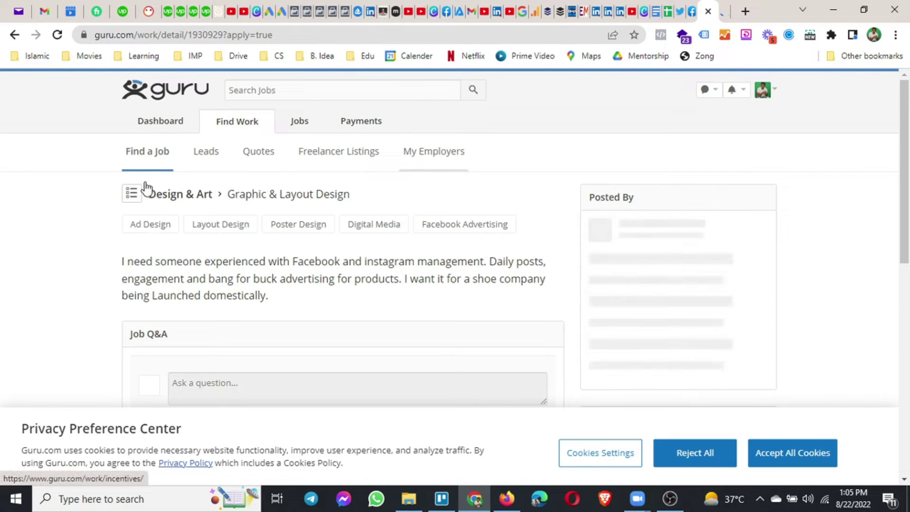
pyautogui.scroll(-5, 83, 237)
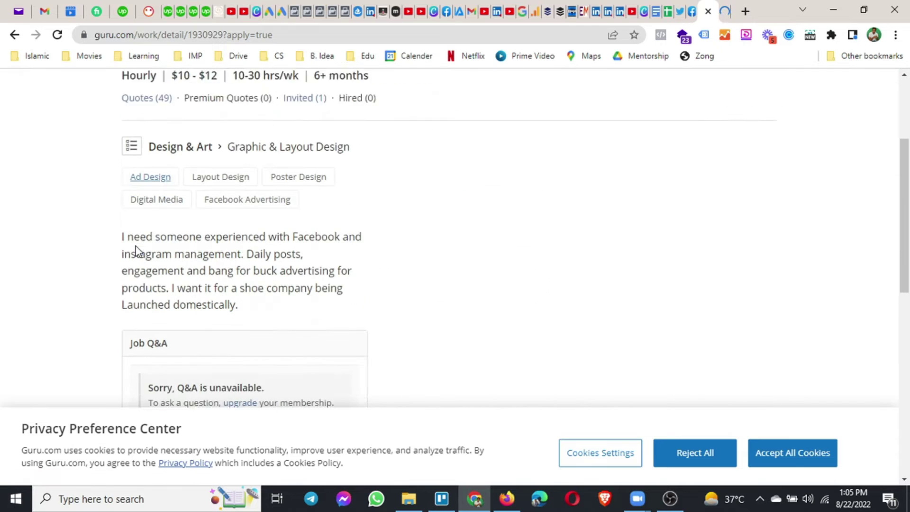
pyautogui.scroll(-1, 136, 251)
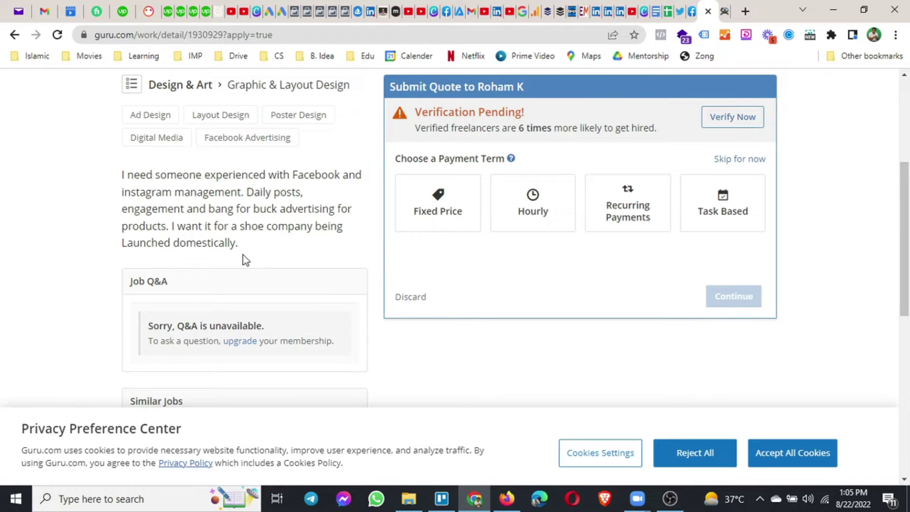
pyautogui.scroll(4, 245, 260)
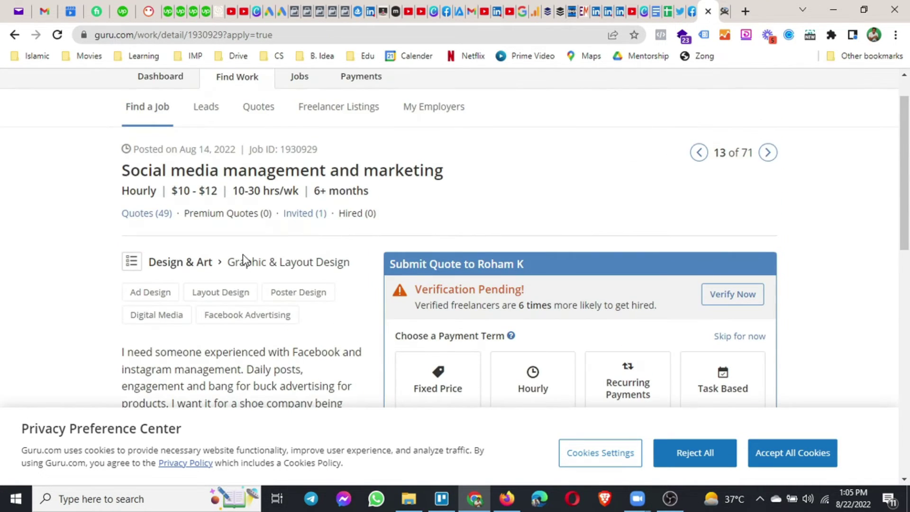
pyautogui.moveTo(168, 190); pyautogui.dragTo(298, 191)
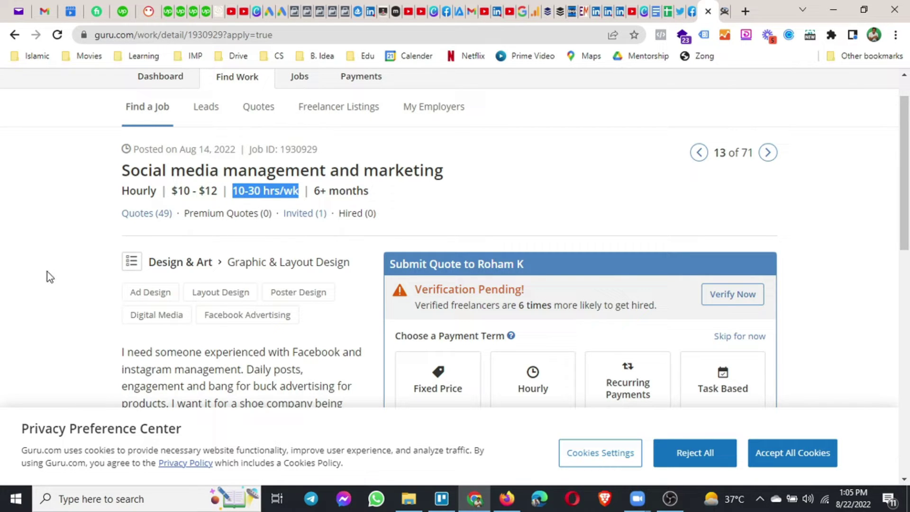
pyautogui.scroll(-8, 378, 282)
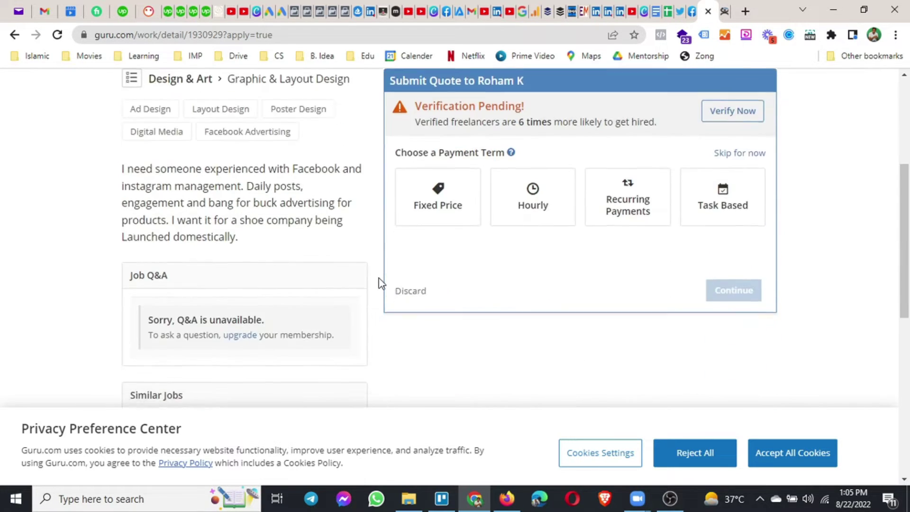
pyautogui.scroll(5, 460, 295)
pyautogui.scroll(-5, 459, 298)
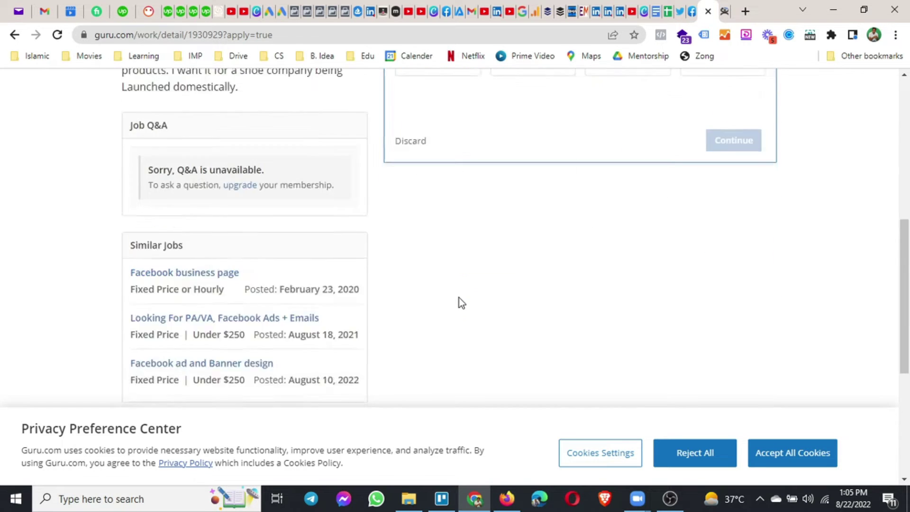
# Return to the Facebook job results and reopen the quote form for the "Social media management and marketing" job.
pyautogui.rightClick(197, 167)
pyautogui.click(219, 174)
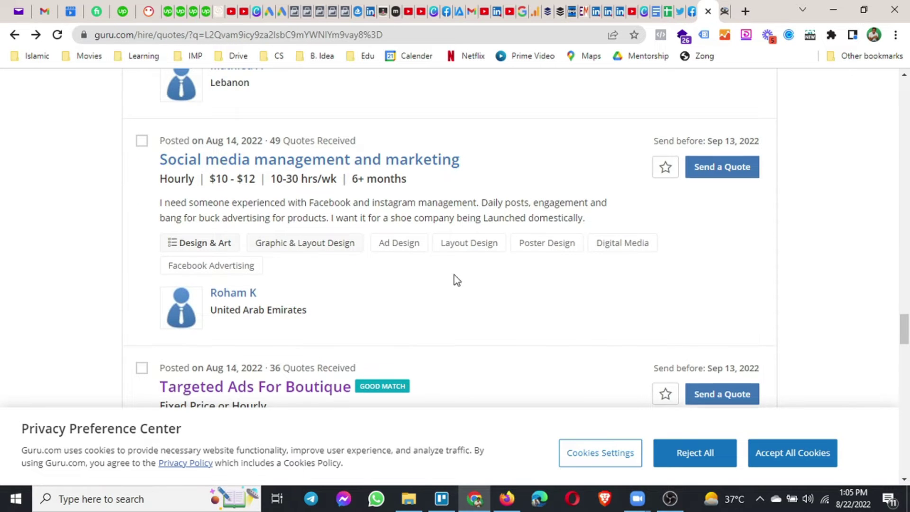
pyautogui.scroll(4, 456, 279)
pyautogui.click(15, 35)
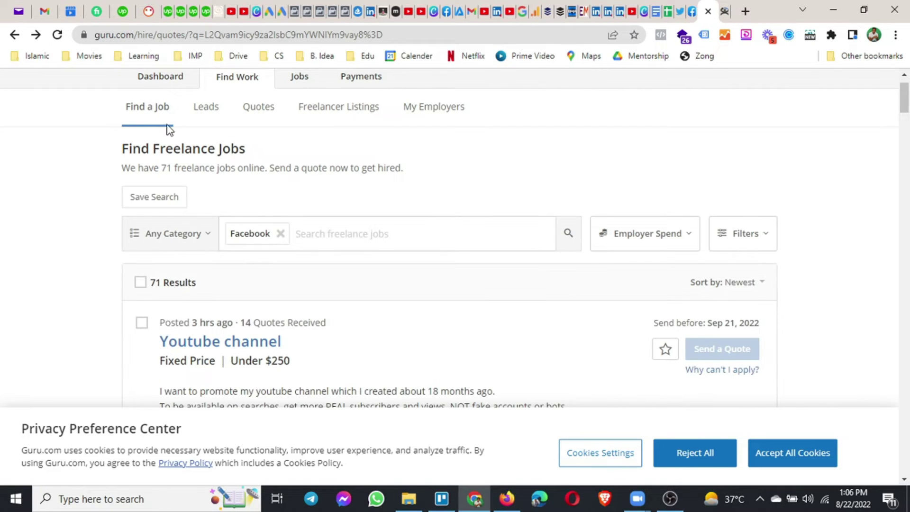
pyautogui.click(39, 35)
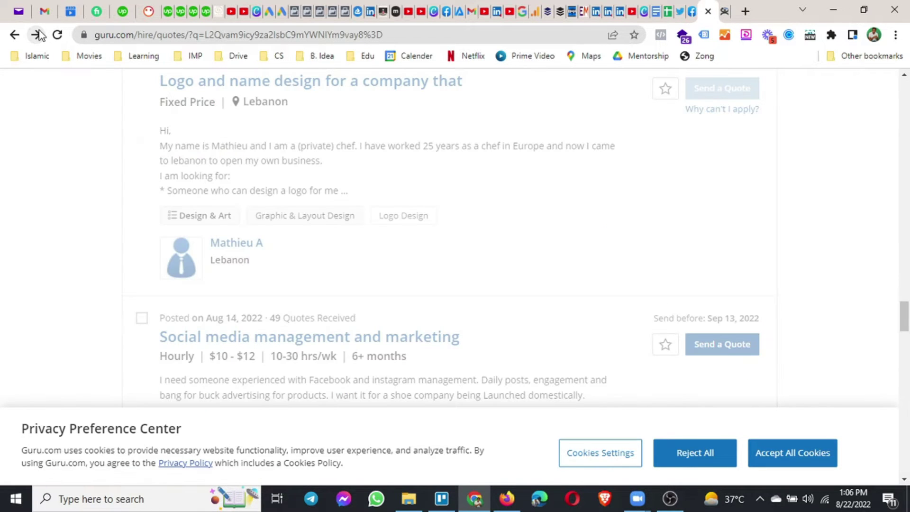
pyautogui.scroll(-2, 378, 309)
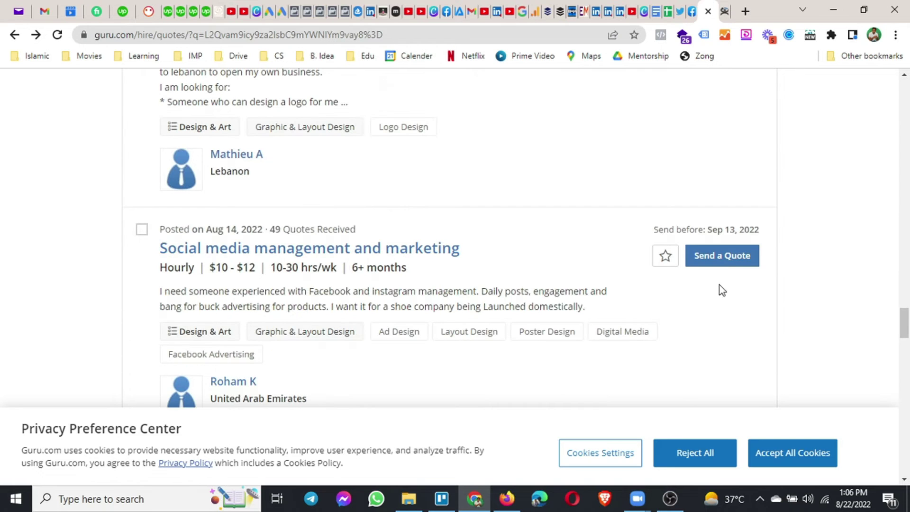
pyautogui.click(729, 260)
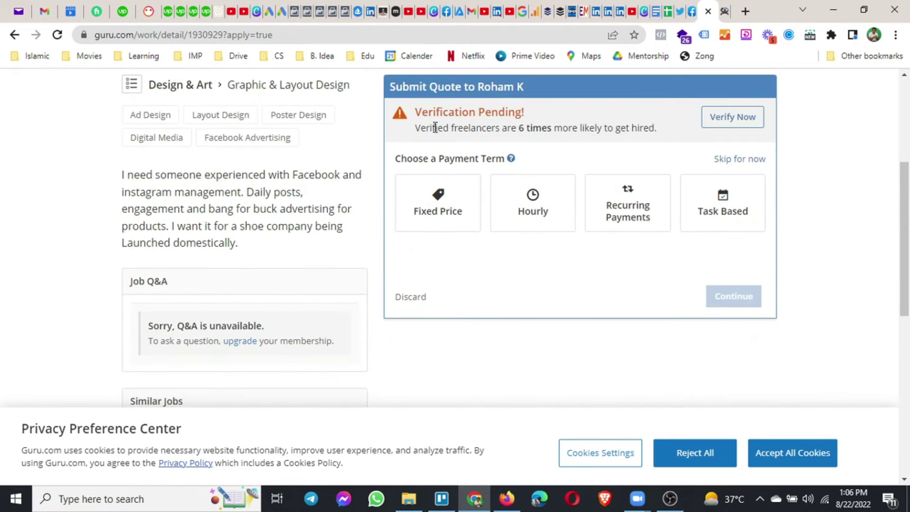
# Check the quote form's verification notice and the job's hourly pay range.
pyautogui.moveTo(413, 116); pyautogui.dragTo(518, 114)
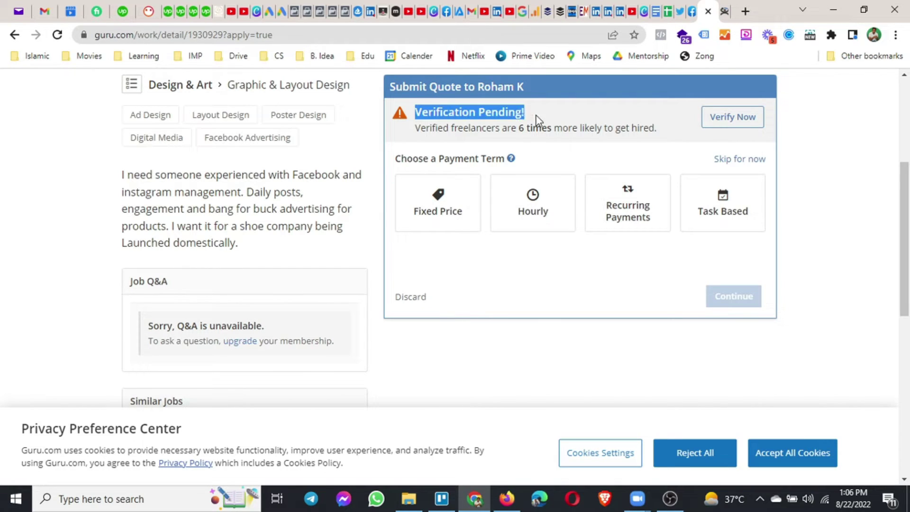
pyautogui.click(622, 123)
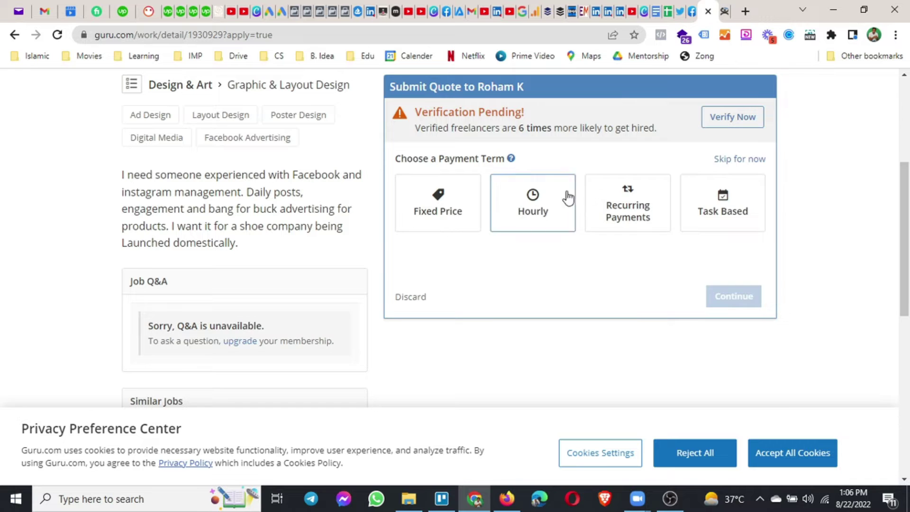
pyautogui.scroll(3, 260, 150)
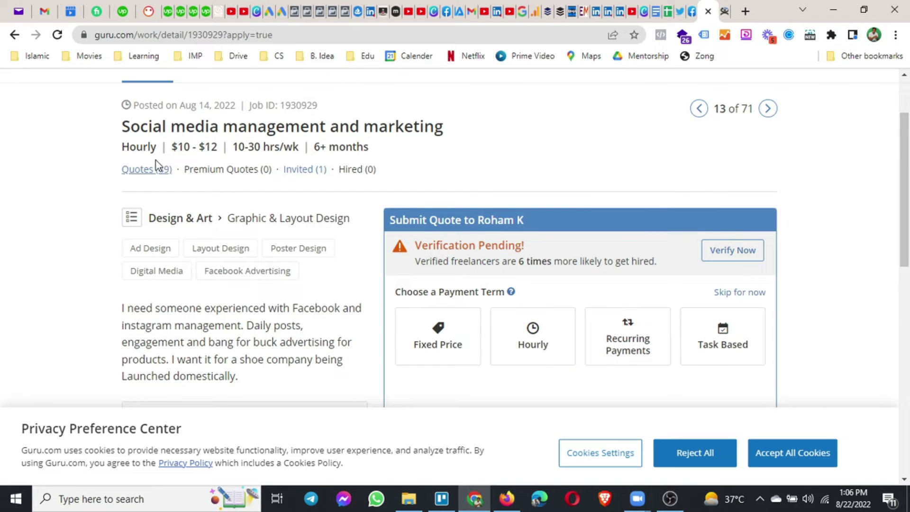
pyautogui.moveTo(123, 147); pyautogui.dragTo(219, 147)
pyautogui.scroll(-2, 394, 218)
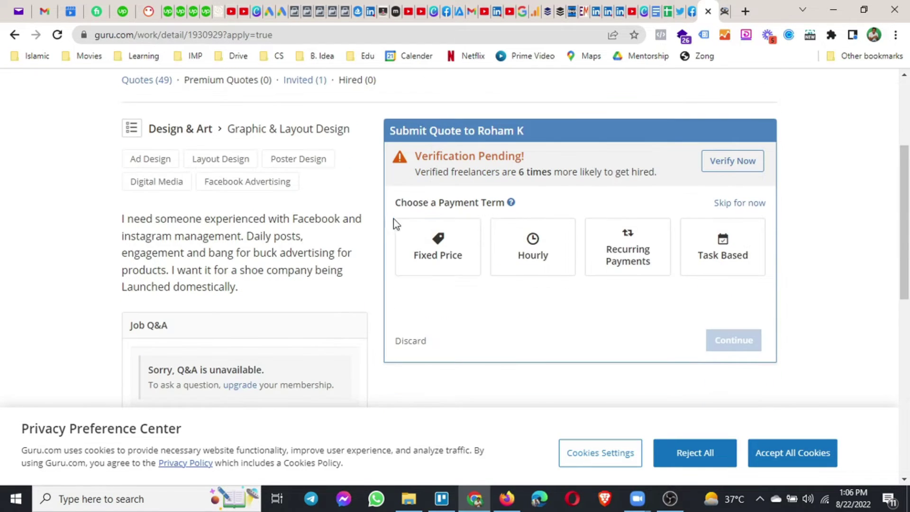
# Set hourly payment terms of 40 hours per week at $15 per hour, with billing ending 31 Aug 2022.
pyautogui.click(536, 268)
pyautogui.scroll(-2, 517, 275)
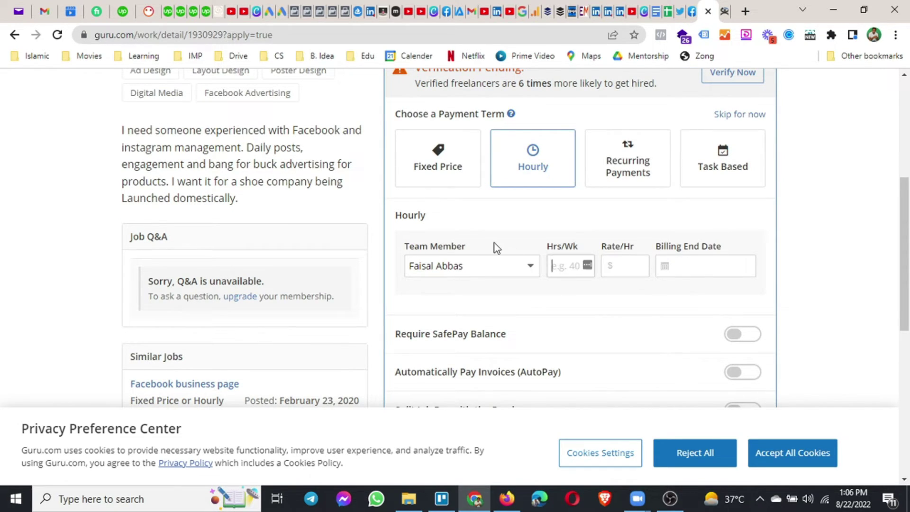
pyautogui.scroll(1, 498, 245)
pyautogui.write('40')
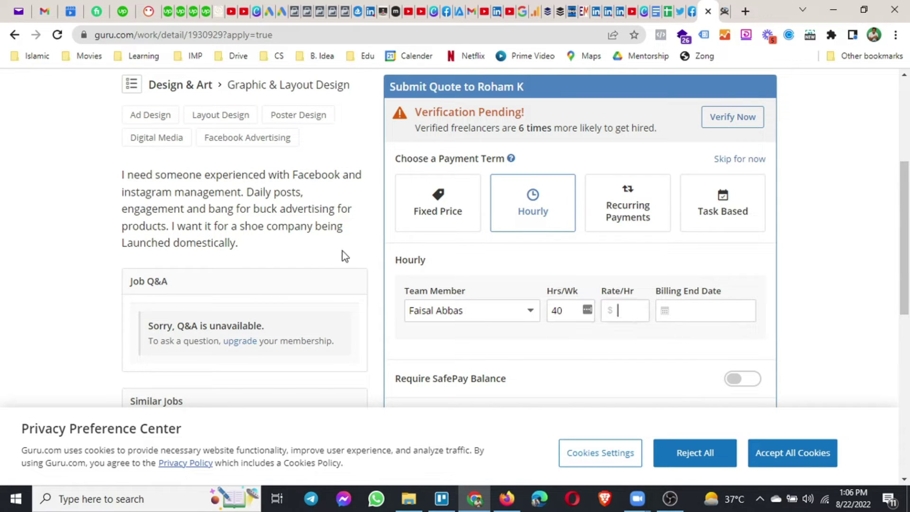
pyautogui.scroll(3, 291, 201)
pyautogui.scroll(-3, 275, 275)
pyautogui.scroll(-1, 275, 275)
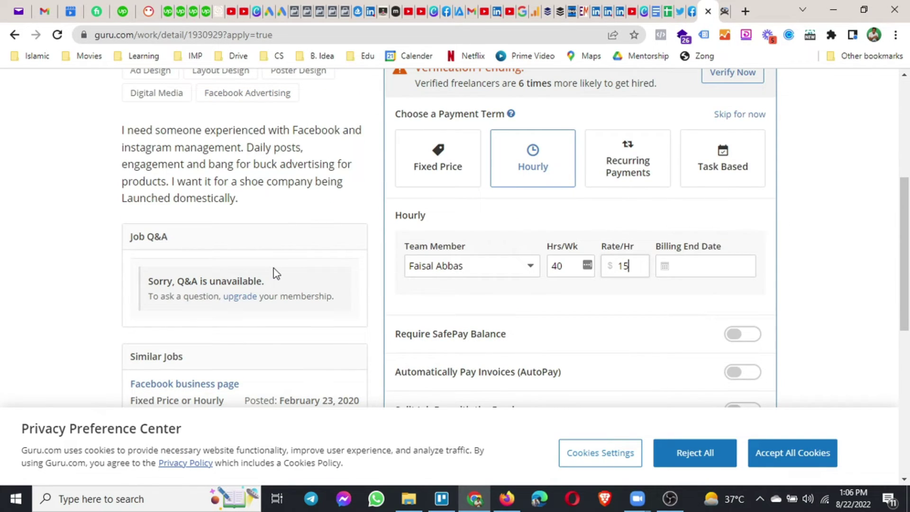
pyautogui.scroll(-1, 661, 307)
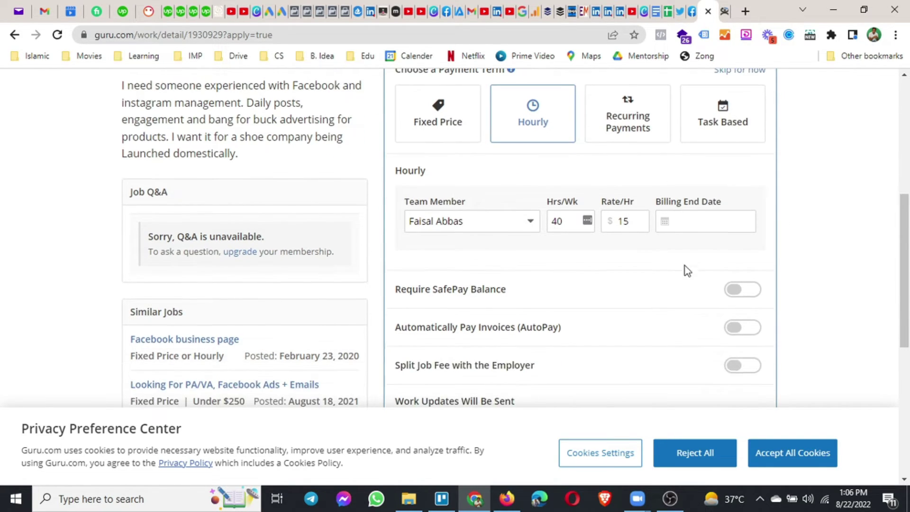
pyautogui.click(680, 227)
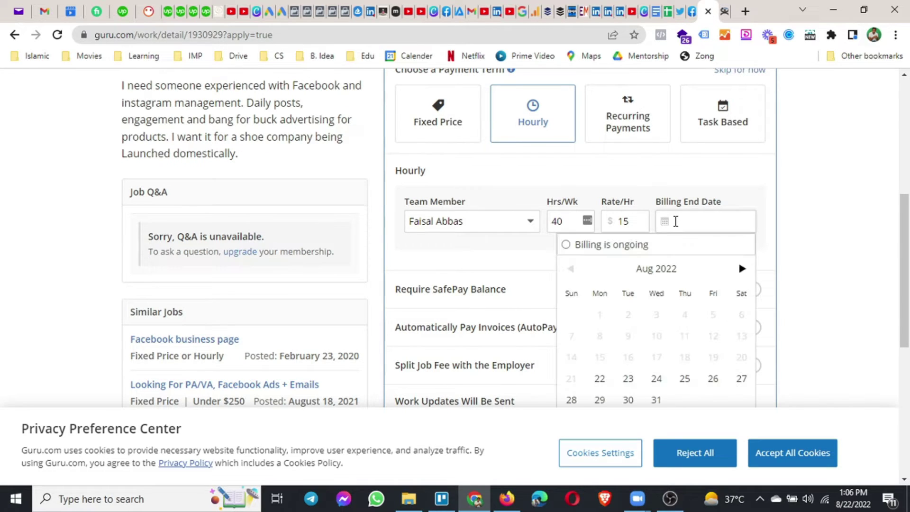
pyautogui.click(657, 400)
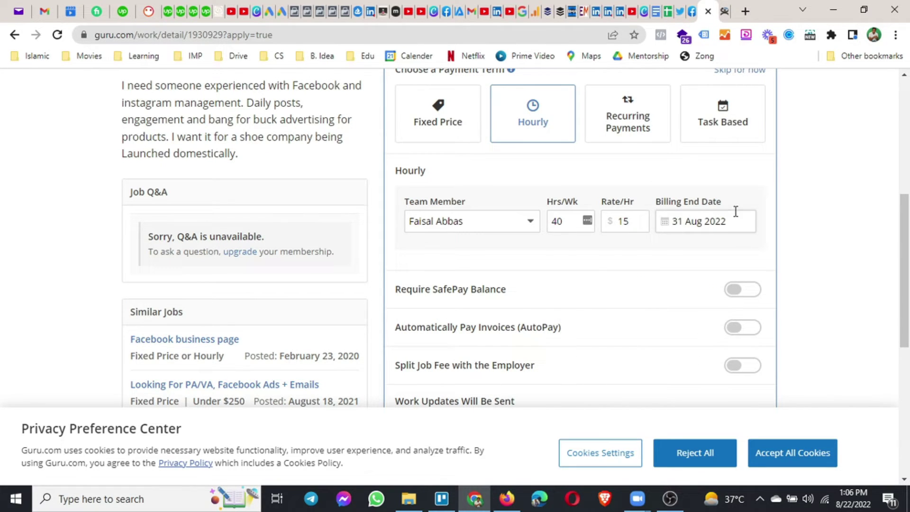
# Require a 100% SafePay balance and enable automatic invoice payment after 7 days.
pyautogui.scroll(-2, 843, 264)
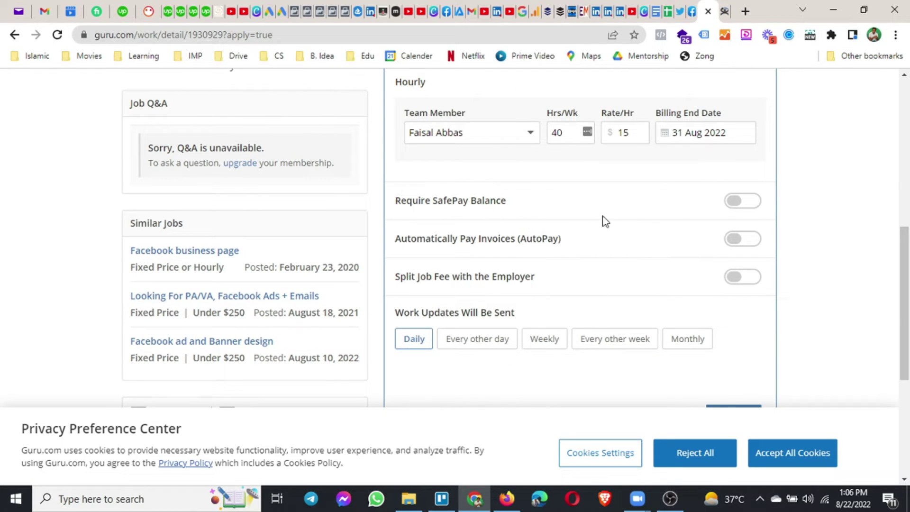
pyautogui.click(753, 205)
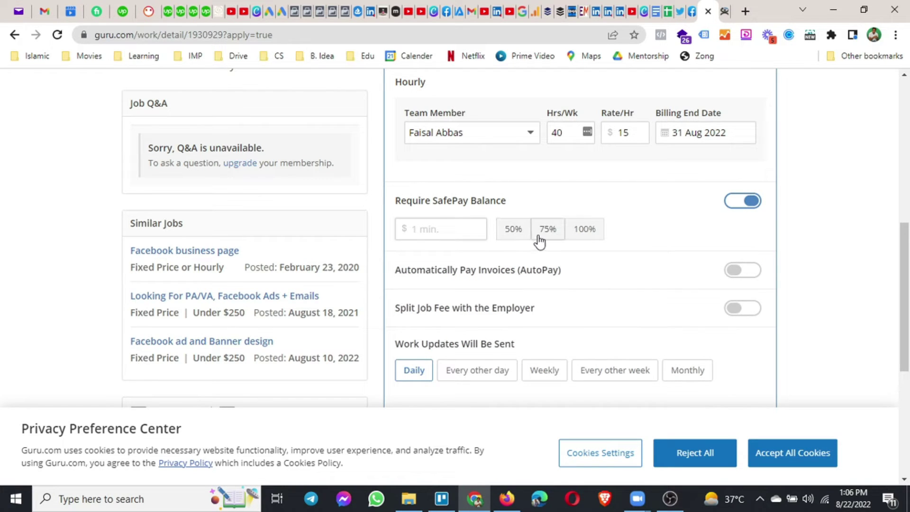
pyautogui.click(576, 229)
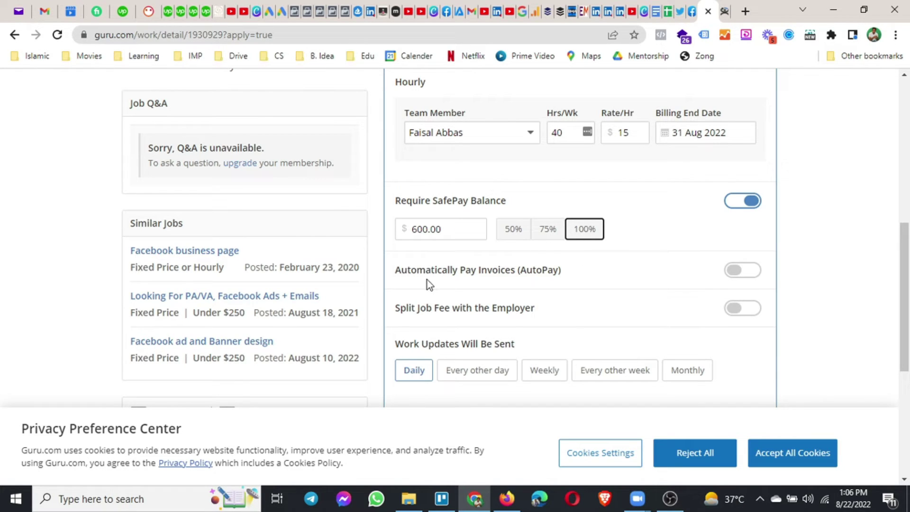
pyautogui.click(745, 276)
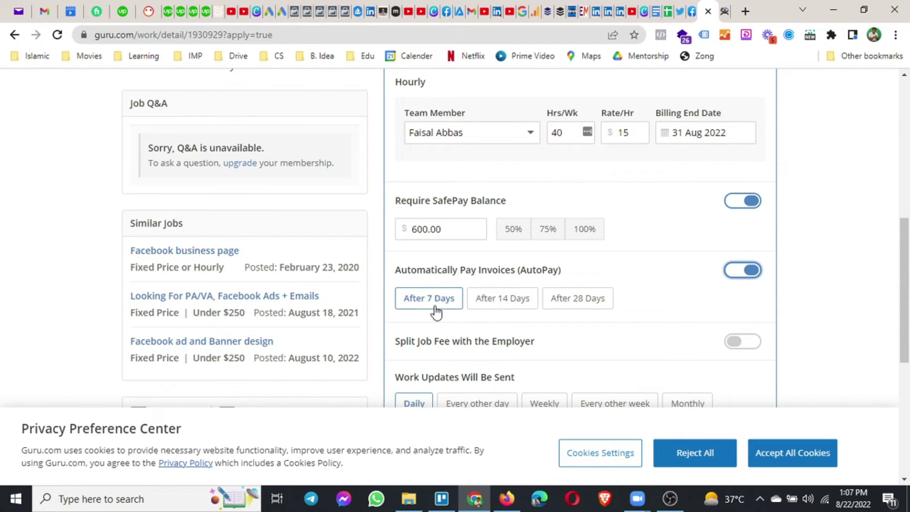
# Split the job fee with the employer, who pays 5%.
pyautogui.scroll(-1, 486, 309)
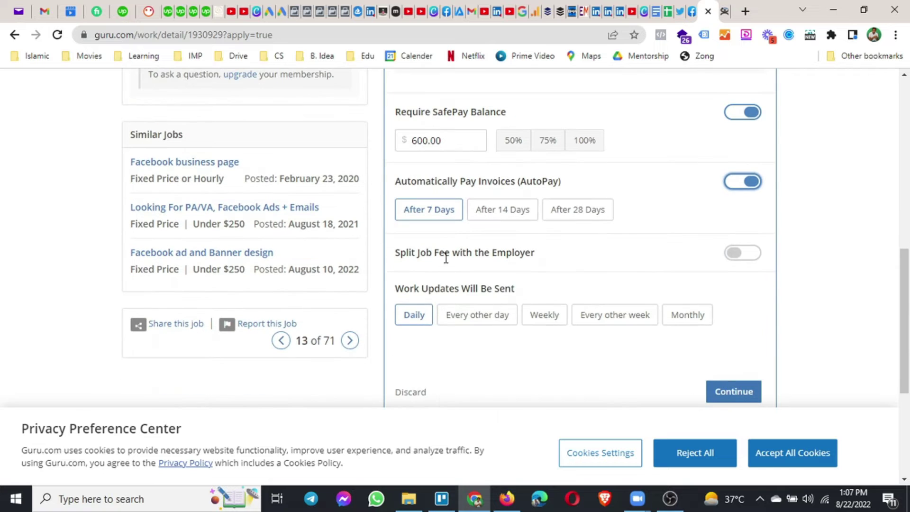
pyautogui.click(744, 256)
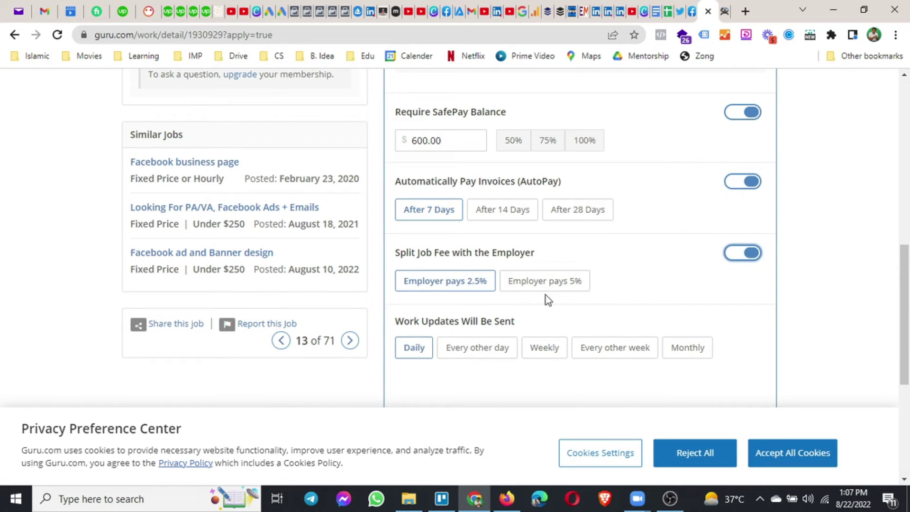
pyautogui.click(734, 259)
pyautogui.click(744, 260)
pyautogui.click(513, 286)
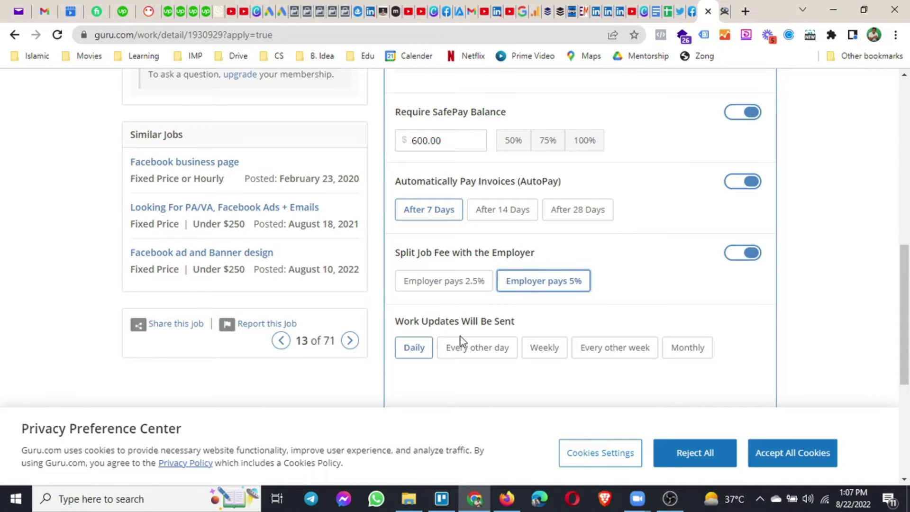
# Set work updates to weekly and continue to the quote's scope of work.
pyautogui.scroll(-2, 463, 341)
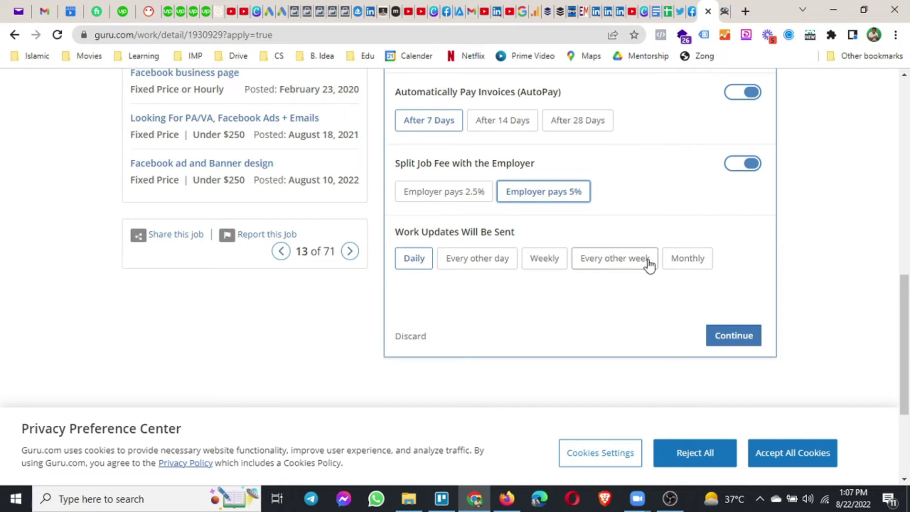
pyautogui.click(545, 260)
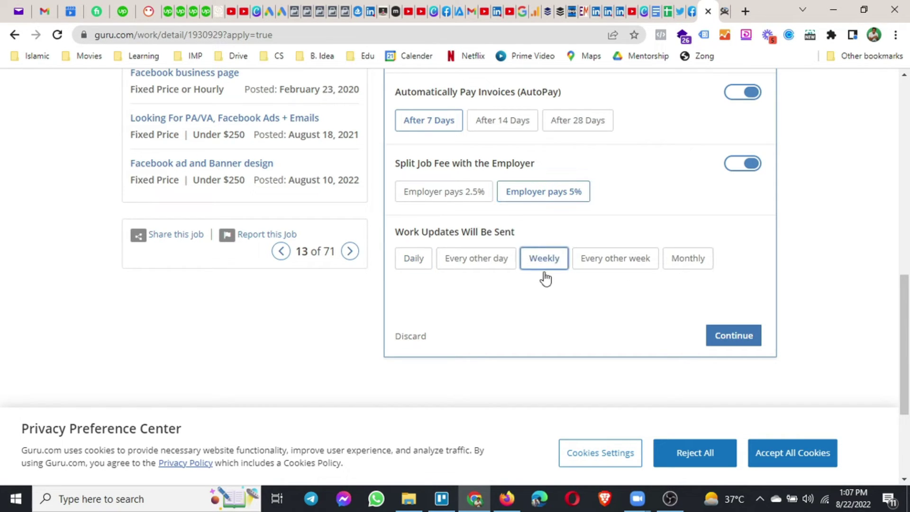
pyautogui.click(743, 336)
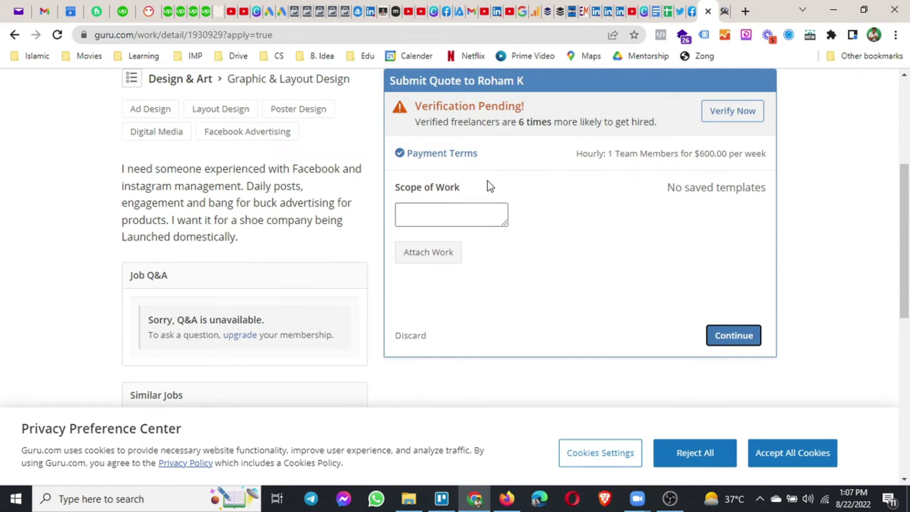
# Begin the Scope of Work text with the greeting "Hi".
pyautogui.click(425, 220)
pyautogui.click(472, 215)
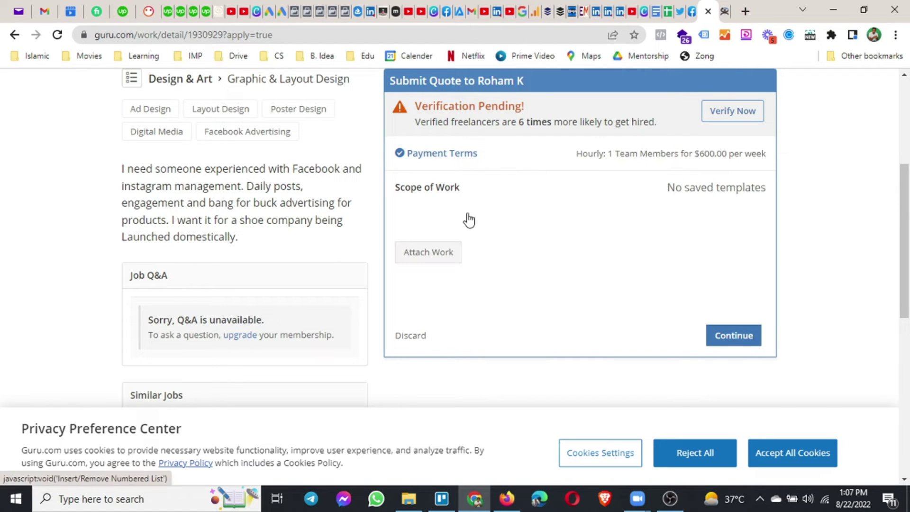
pyautogui.scroll(-2, 500, 308)
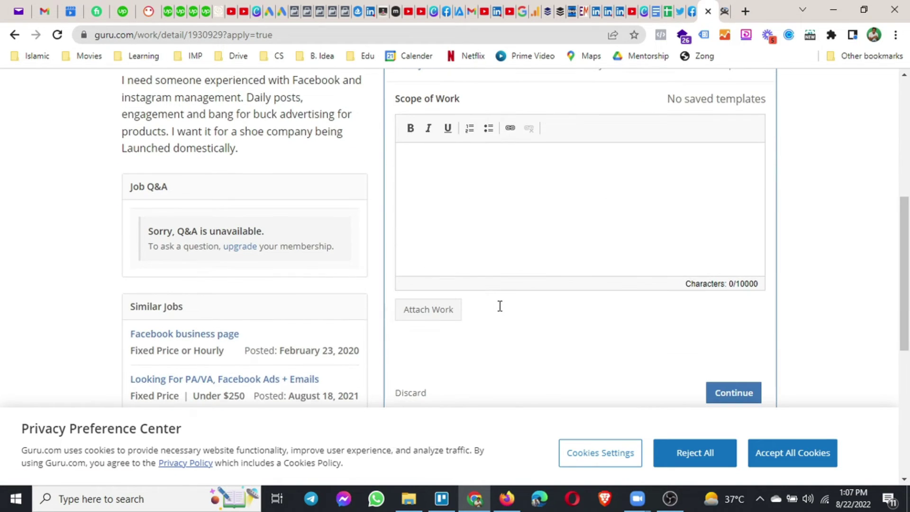
pyautogui.scroll(1, 498, 306)
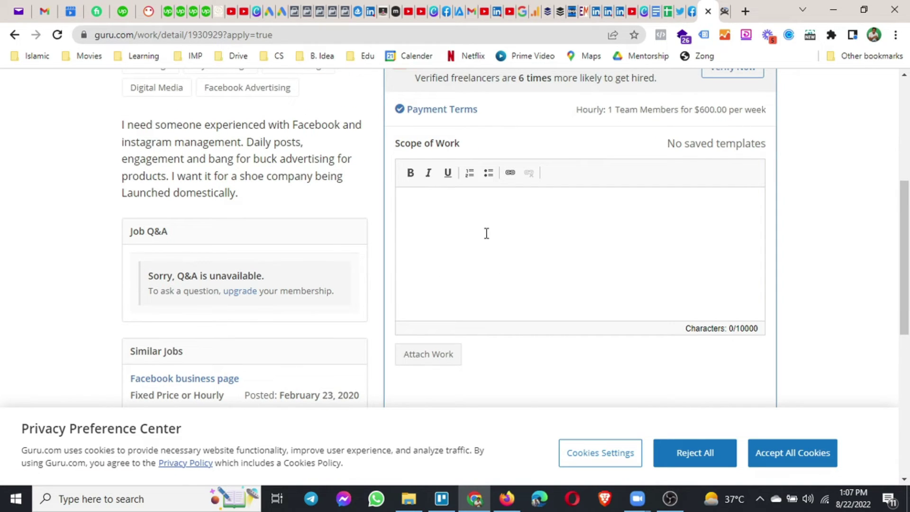
pyautogui.write('Hi')
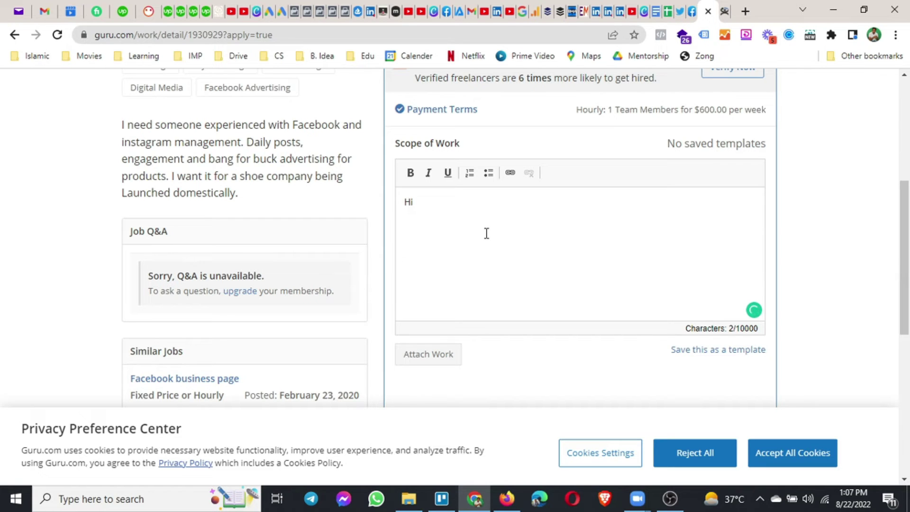
# Below the greeting, write "I can help you for your facebook and Instagram management".
pyautogui.press('Return')
pyautogui.write('I d')
pyautogui.press('BackSpace')
pyautogui.write('can help you for your facebook and instgram')
pyautogui.press('BackSpace')
pyautogui.press('BackSpace')
pyautogui.press('BackSpace')
pyautogui.write('tagram')
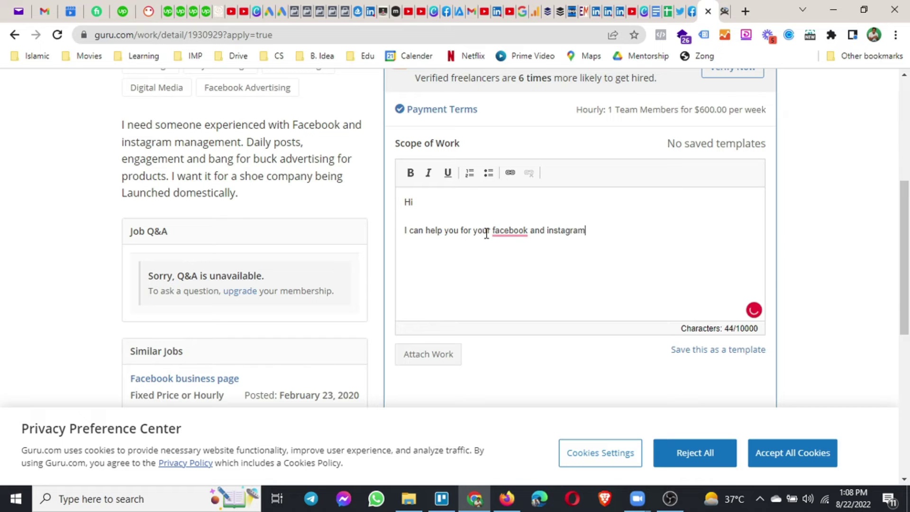
pyautogui.write(' management')
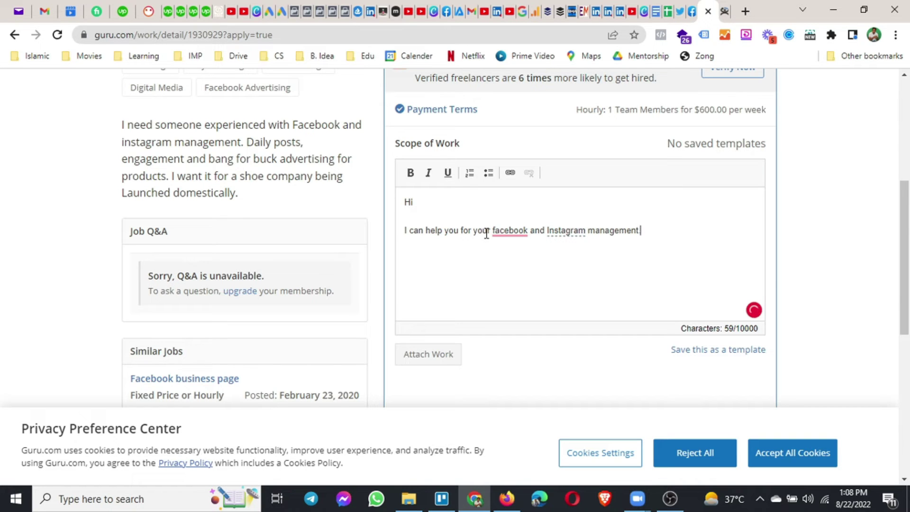
# Continue the scope of work with "I will create/edit/design high quality images for posting on these platforms.".
pyautogui.write('. Iw will create')
pyautogui.press('BackSpace')
pyautogui.write('/edit')
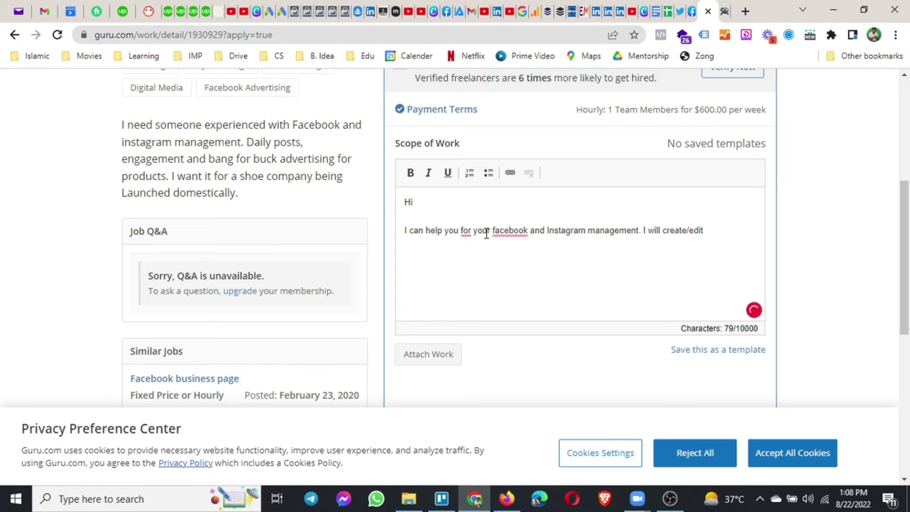
pyautogui.write('/design high quality images for posting on these platforms')
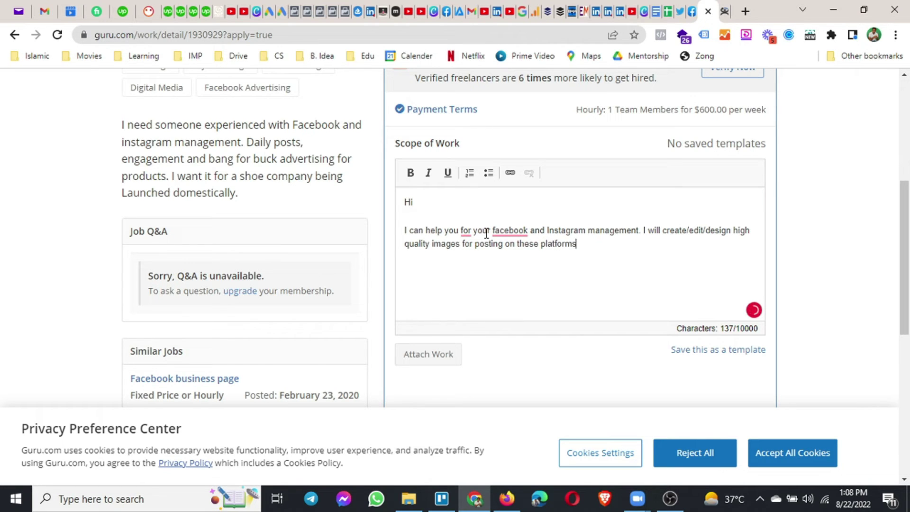
pyautogui.write('.')
# Add the text "I have already worked with companies and helped them to launch the new products" to the same paragraph.
pyautogui.write('I have already w')
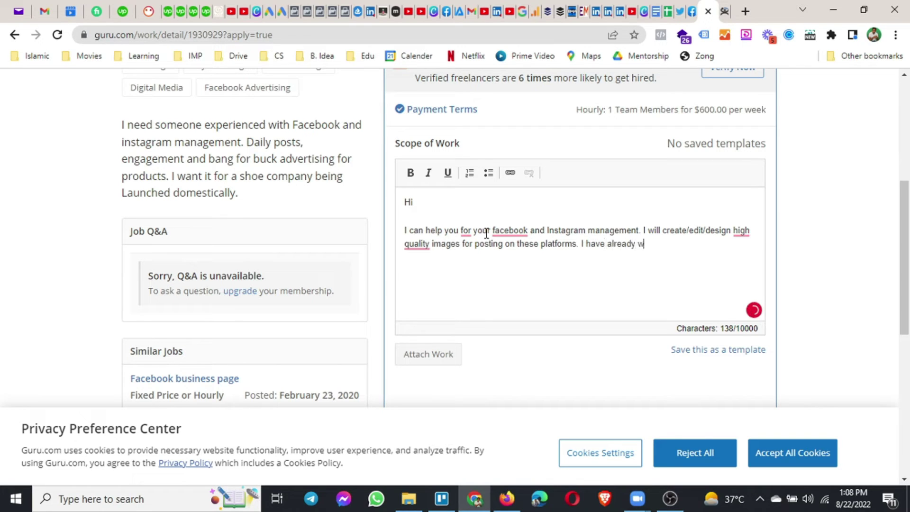
pyautogui.write('orked with companies and h')
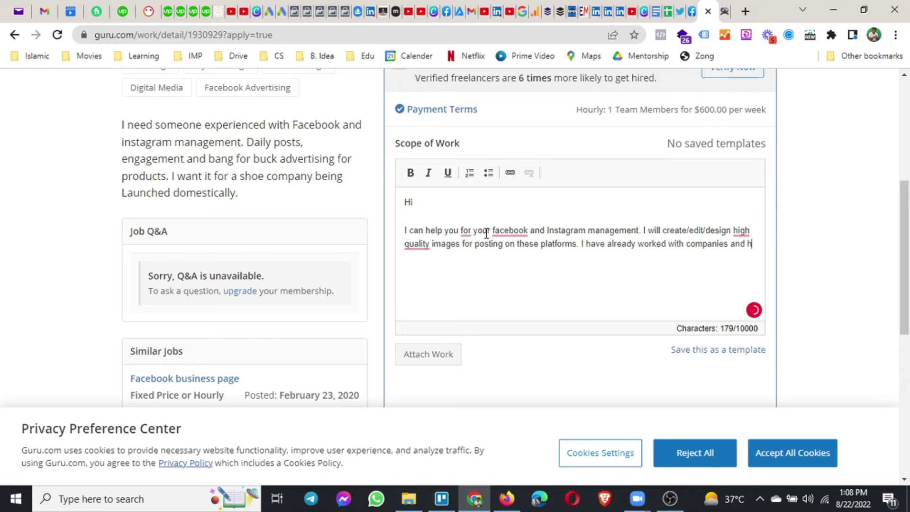
pyautogui.write('elpled them to lauand')
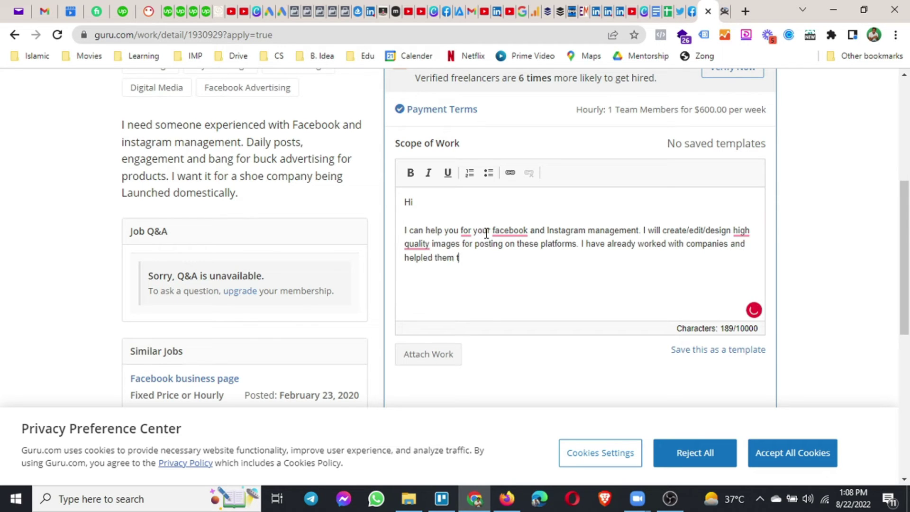
pyautogui.press('BackSpace')
pyautogui.press('BackSpace')
pyautogui.press('BackSpace')
pyautogui.press('BackSpace')
pyautogui.press('BackSpace')
pyautogui.write('auch')
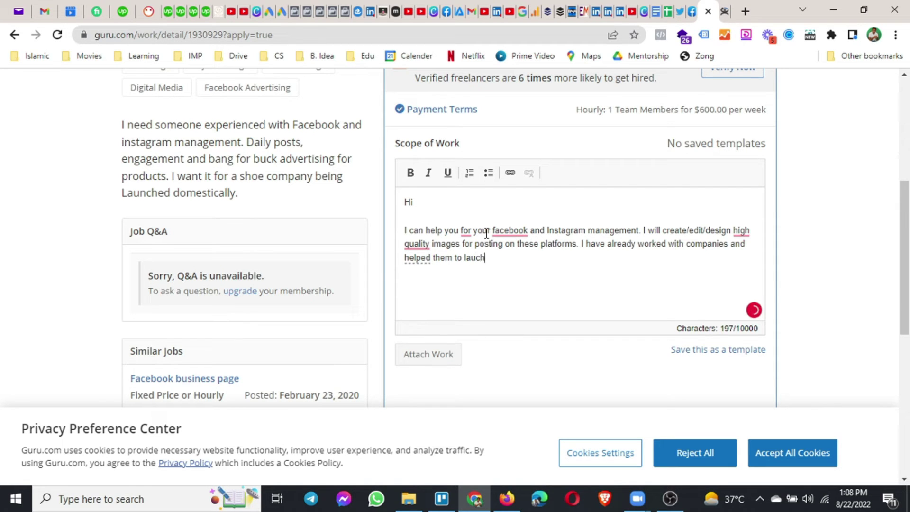
pyautogui.press('BackSpace')
pyautogui.press('BackSpace')
pyautogui.write('nch the new products')
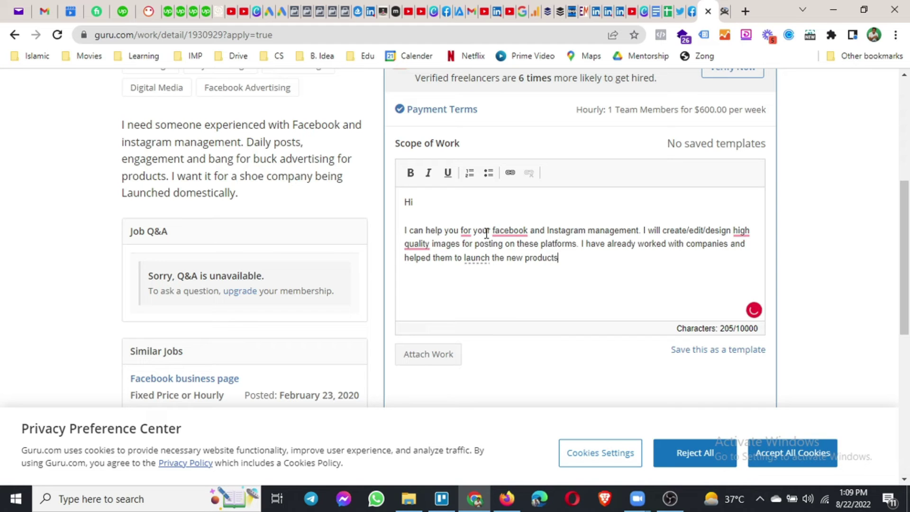
# Finish the paragraph with ", so I'll help you regarding all pre launch activities for your shoe company." and start a new one.
pyautogui.write('. ')
pyautogui.write(", so I'll help you regarding all")
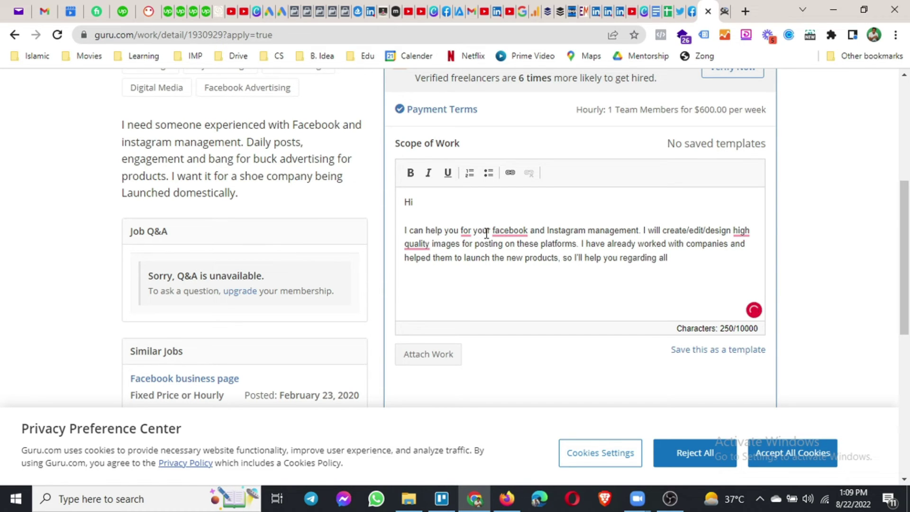
pyautogui.write(' pre launch activities. ')
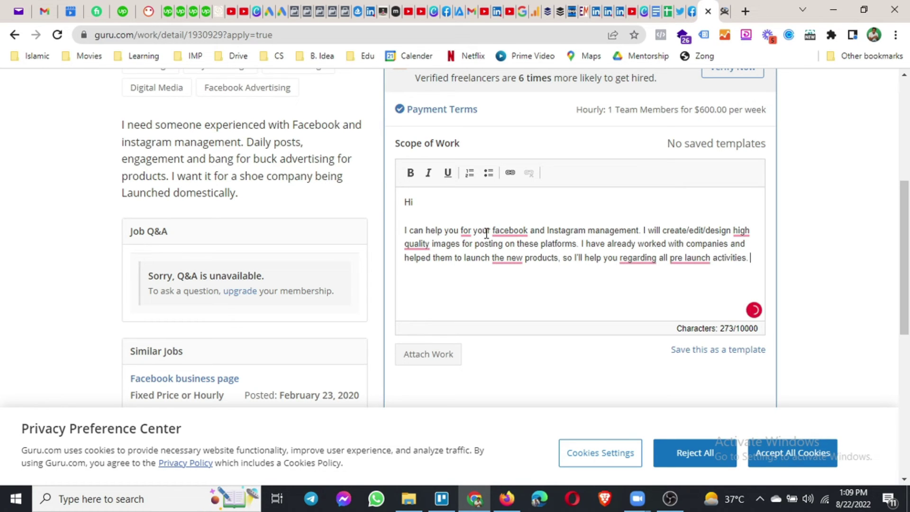
pyautogui.write(' for your shoe compan')
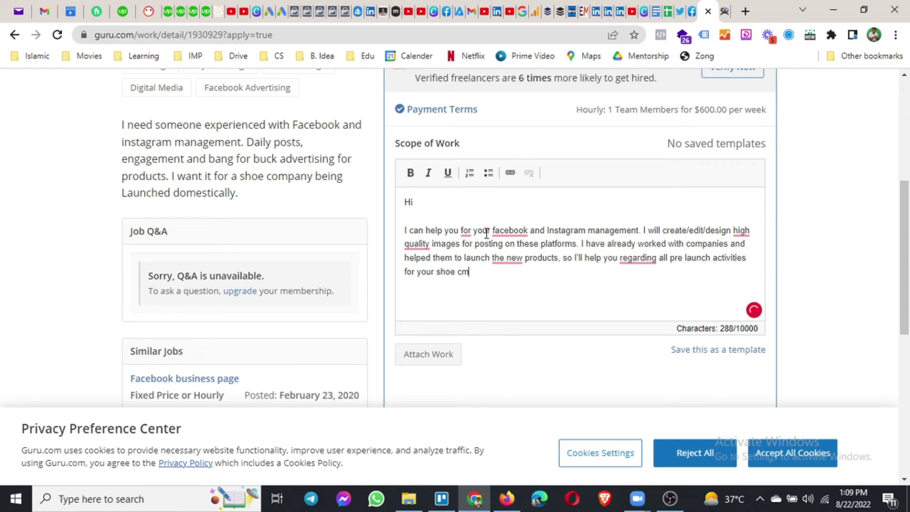
pyautogui.write('y.')
pyautogui.press('Return')
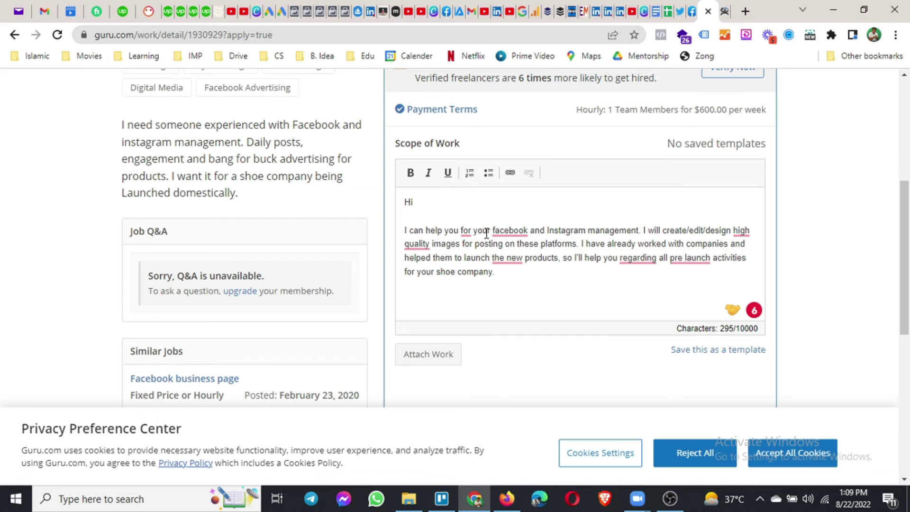
# Begin the second paragraph with "I'm professional facebook/instagram".
pyautogui.write("I'm professional social media m")
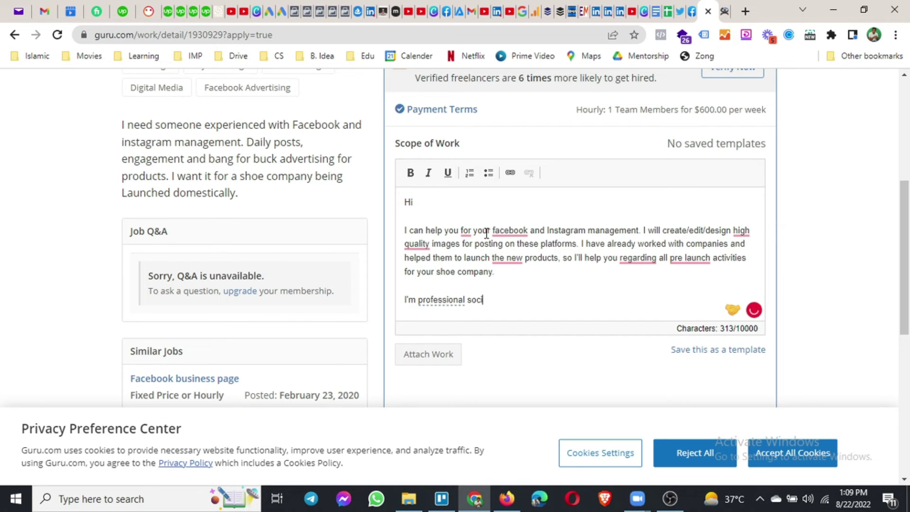
pyautogui.press('BackSpace')
pyautogui.press('BackSpace')
pyautogui.press('BackSpace')
pyautogui.press('BackSpace')
pyautogui.press('BackSpace')
pyautogui.press('BackSpace')
pyautogui.press('BackSpace')
pyautogui.press('BackSpace')
pyautogui.press('BackSpace')
pyautogui.press('BackSpace')
pyautogui.press('BackSpace')
pyautogui.press('BackSpace')
pyautogui.press('BackSpace')
pyautogui.press('BackSpace')
pyautogui.write('facebook/instagram')
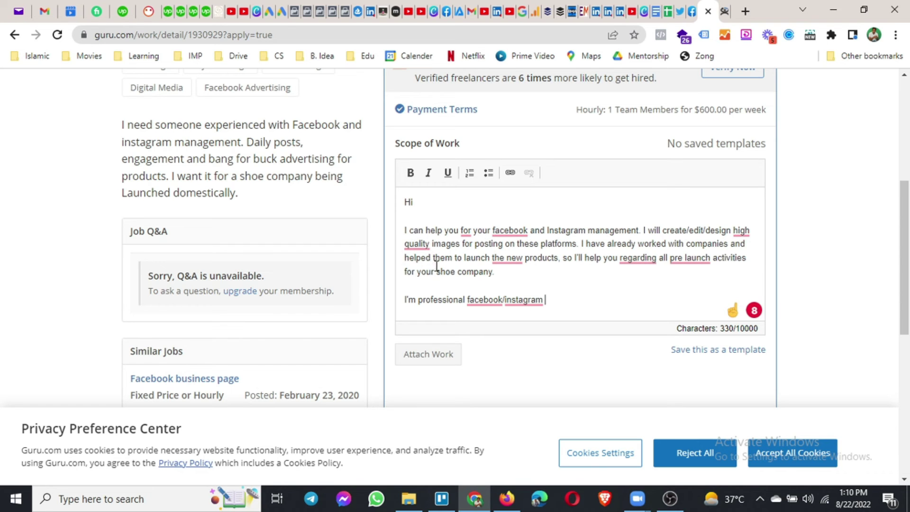
# Replace the word "professional" with "experienced" and put "professional" after "facebook/instagram" instead.
pyautogui.doubleClick(439, 302)
pyautogui.hotkey('ctrl', 'c')
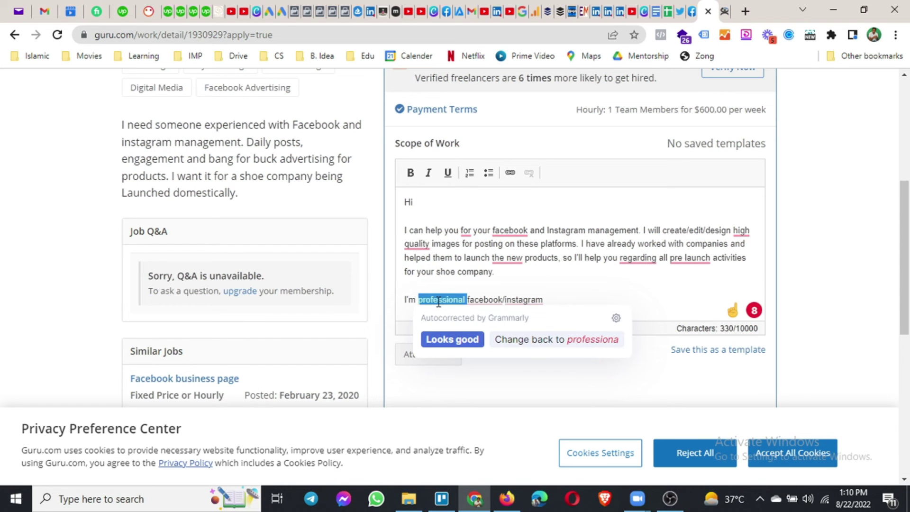
pyautogui.press('BackSpace')
pyautogui.write('exper')
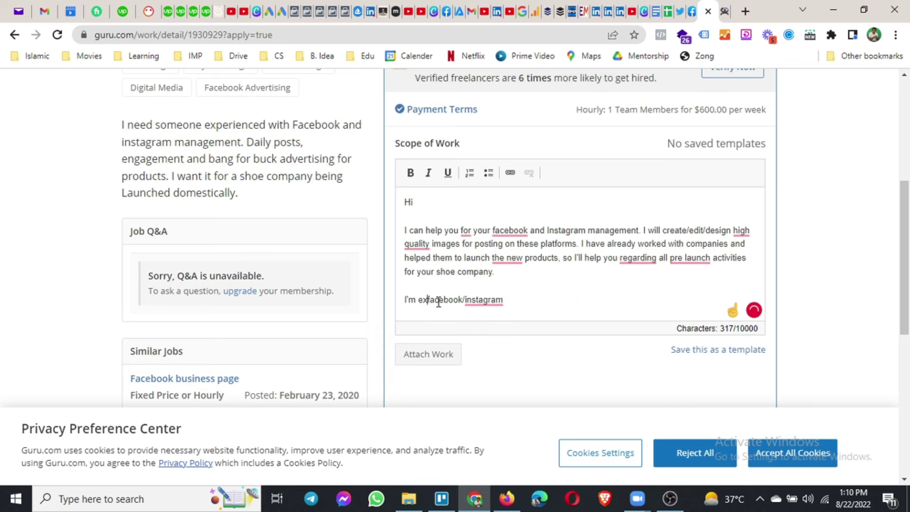
pyautogui.write('ienced')
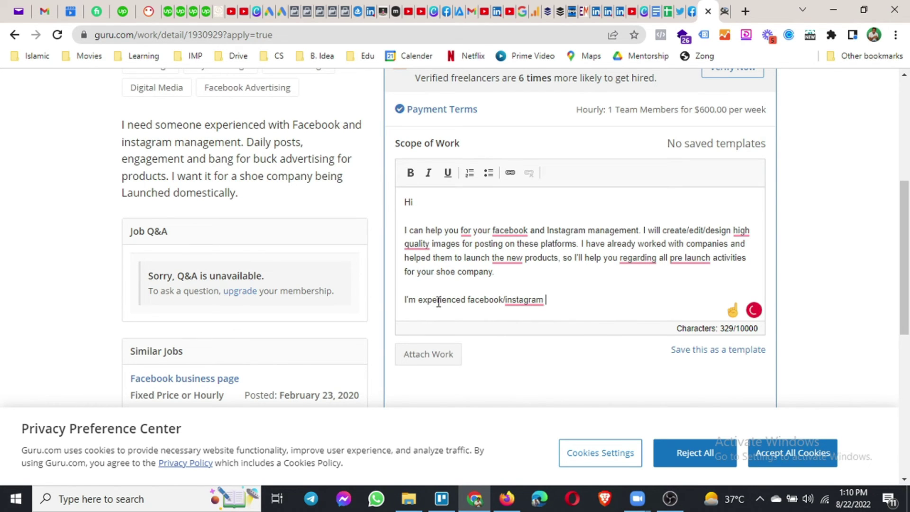
pyautogui.hotkey('ctrl', 'v')
# Complete the sentence with "with 7+ years of experience and worked with hundreds of clients before.".
pyautogui.write('with 7')
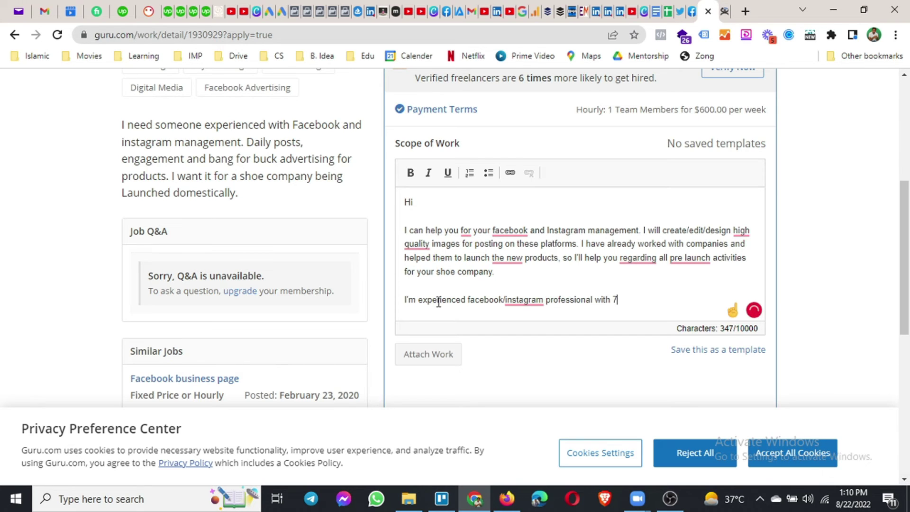
pyautogui.write('+ years of exp')
pyautogui.write('erience')
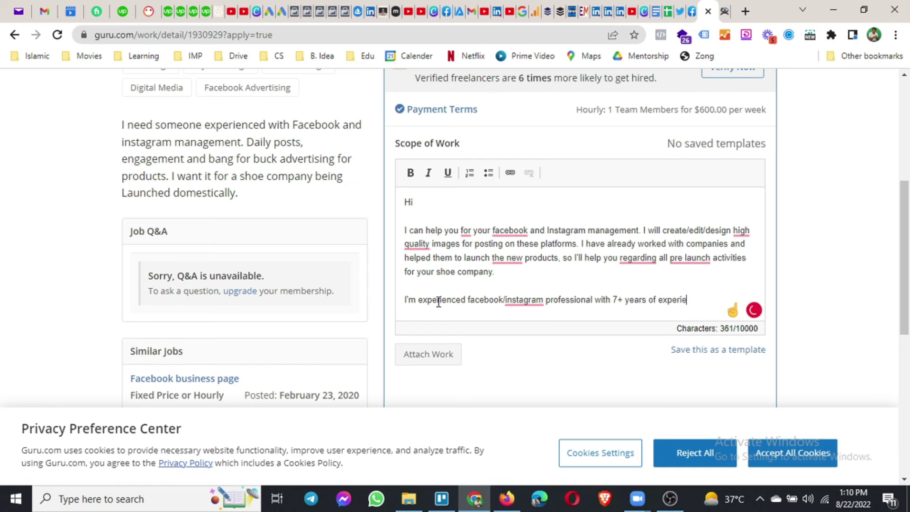
pyautogui.write(' and')
pyautogui.write(' worked wit')
pyautogui.write('nd')
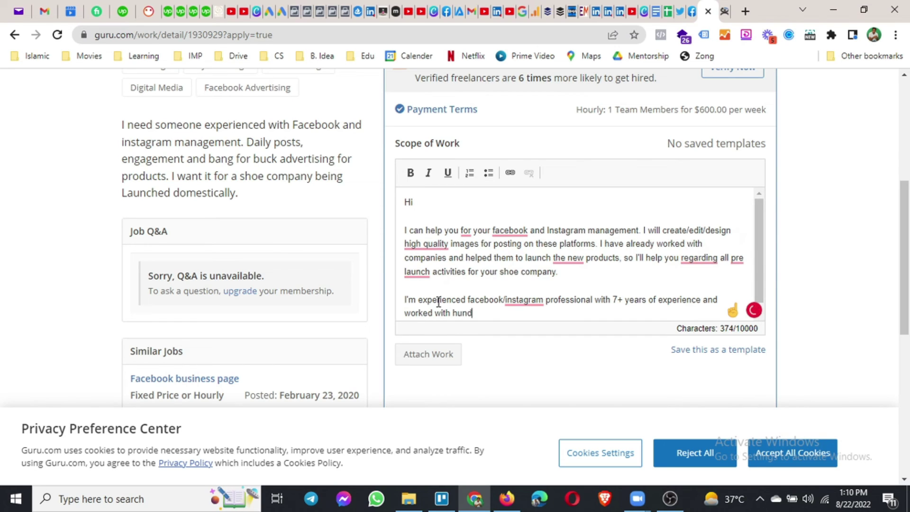
pyautogui.write('reds of clients before.')
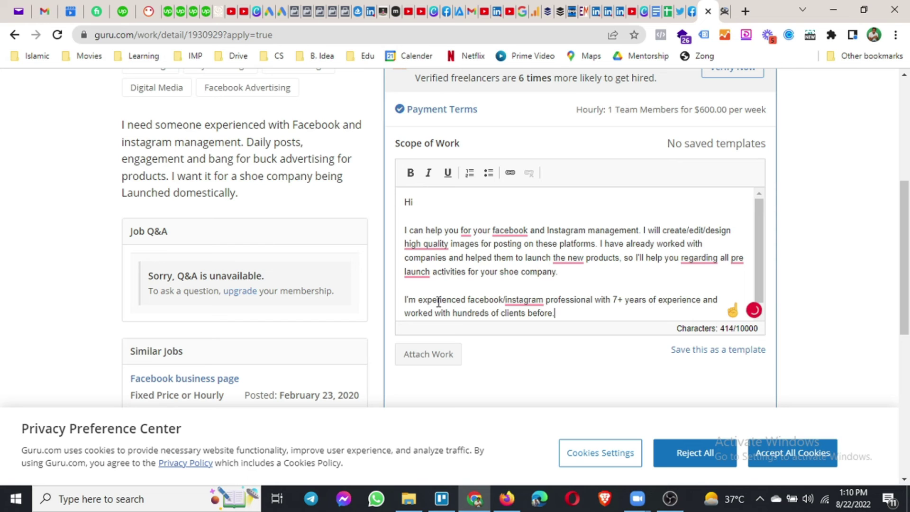
# Add a new paragraph reading "Let's schedule a meeting to discuss how can we work together.".
pyautogui.press('Return')
pyautogui.press('Return')
pyautogui.write('Feel free')
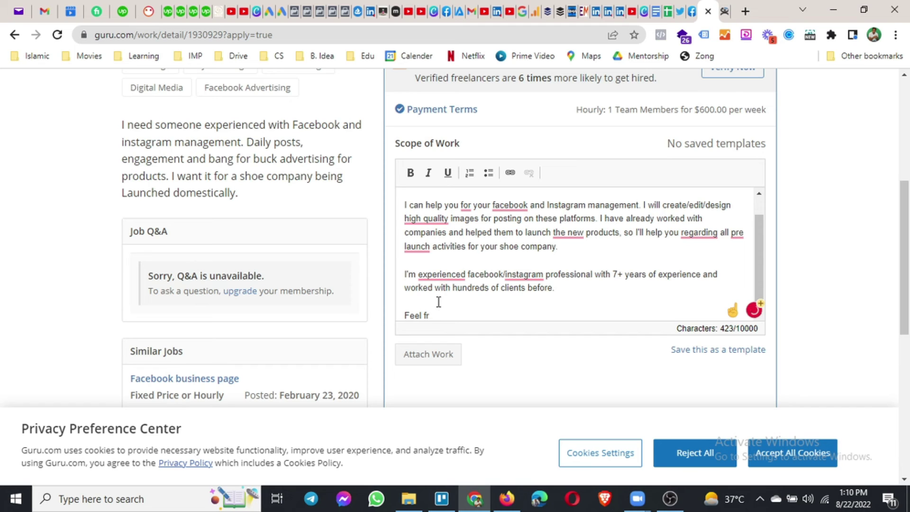
pyautogui.press('BackSpace')
pyautogui.press('BackSpace')
pyautogui.press('BackSpace')
pyautogui.press('BackSpace')
pyautogui.write("Let's schu")
pyautogui.write('du')
pyautogui.press('BackSpace')
pyautogui.write('edule a meeting to discuss')
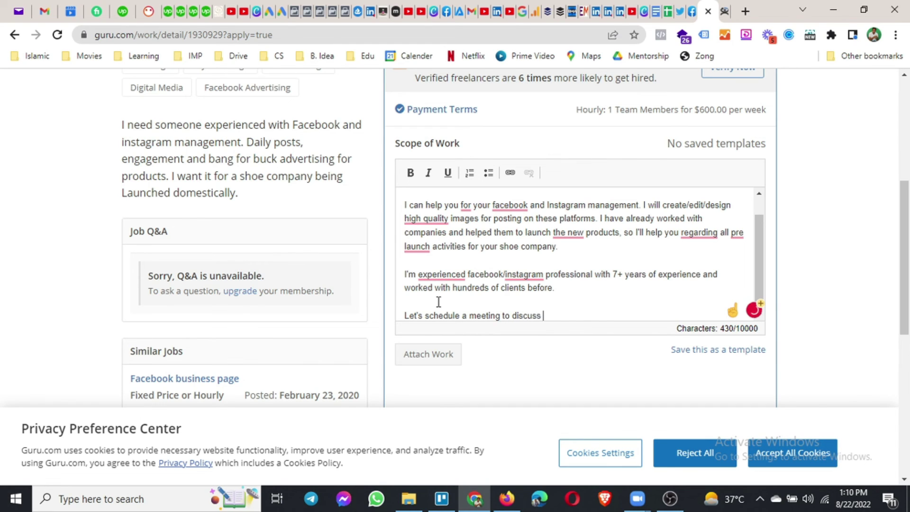
pyautogui.write(' hwo')
pyautogui.write('ow we can')
pyautogui.press('BackSpace')
pyautogui.press('BackSpace')
pyautogui.press('BackSpace')
pyautogui.press('BackSpace')
pyautogui.press('BackSpace')
pyautogui.write('an we work together.')
# Close the scope of work with "Thanks" on a separate line after a blank one.
pyautogui.press('Return')
pyautogui.press('Return')
pyautogui.write('Thanks')
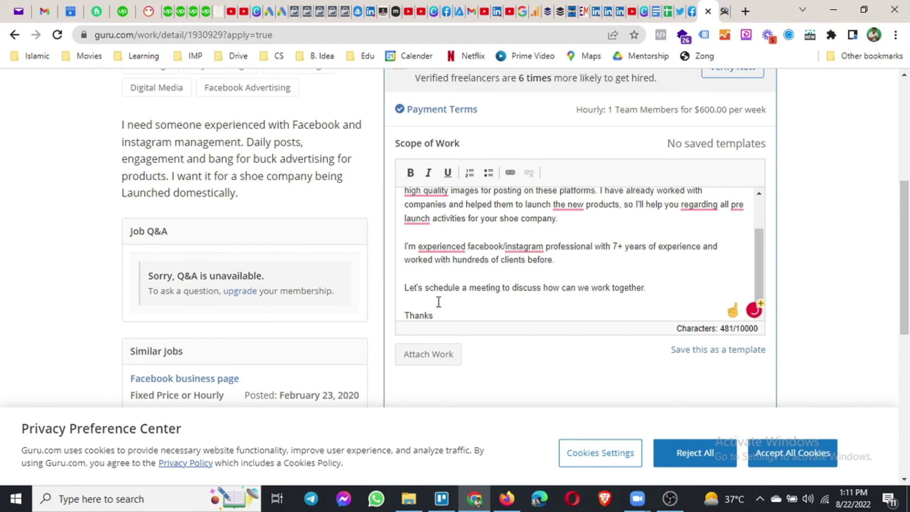
# Accept the Grammarly corrections "Facebook", "with" and "high-quality" in the first two sentences of the scope of work.
pyautogui.scroll(2, 439, 301)
pyautogui.click(511, 221)
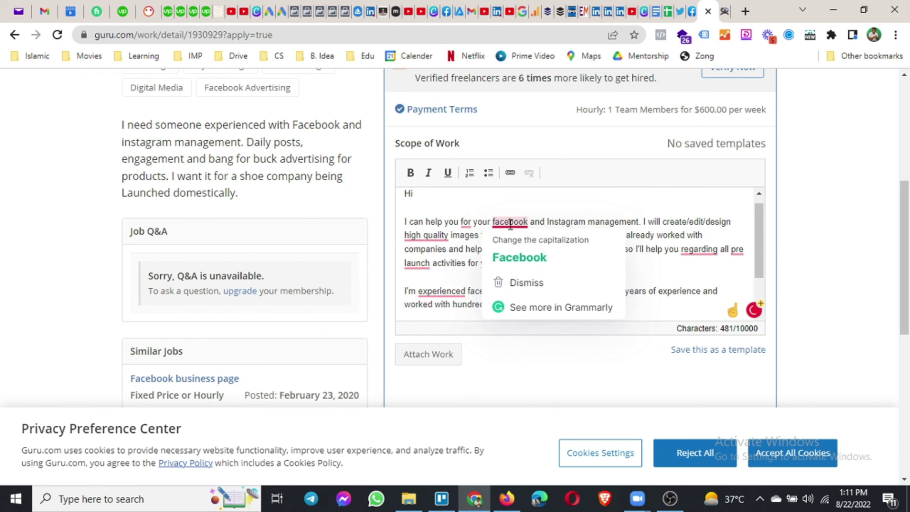
pyautogui.click(519, 257)
pyautogui.click(466, 221)
pyautogui.click(470, 249)
pyautogui.click(435, 234)
pyautogui.click(433, 269)
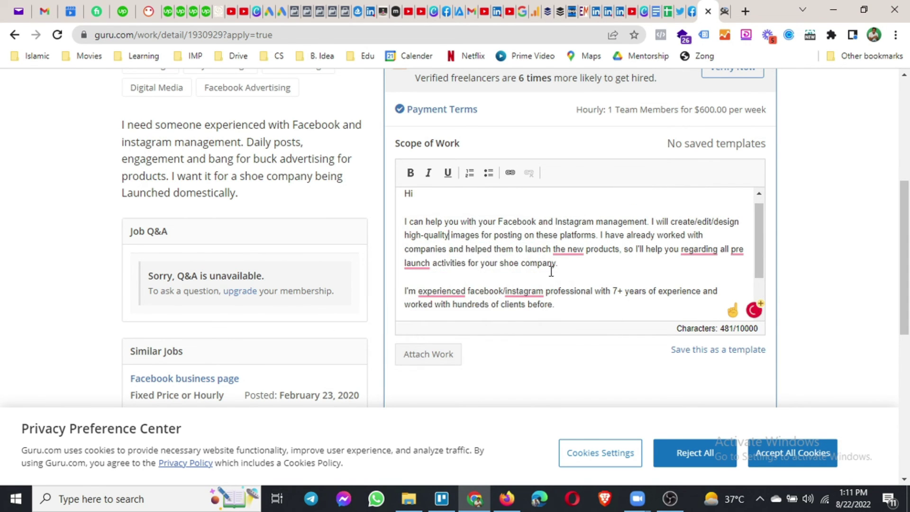
# Accept the Grammarly corrections that drop "the" before "new products", hyphenate "pre-launch" and replace "regarding" with "with".
pyautogui.click(570, 250)
pyautogui.click(574, 284)
pyautogui.click(417, 262)
pyautogui.click(428, 299)
pyautogui.click(685, 249)
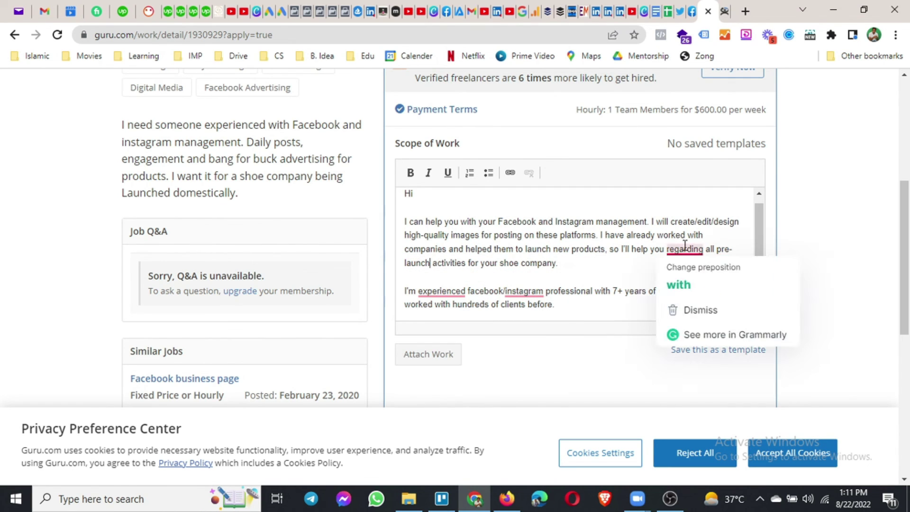
pyautogui.click(684, 280)
# Accept the Grammarly corrections "an experienced" and "Instagram" in the paragraph about experience.
pyautogui.scroll(-1, 450, 248)
pyautogui.click(448, 247)
pyautogui.click(468, 283)
pyautogui.click(521, 246)
pyautogui.click(544, 282)
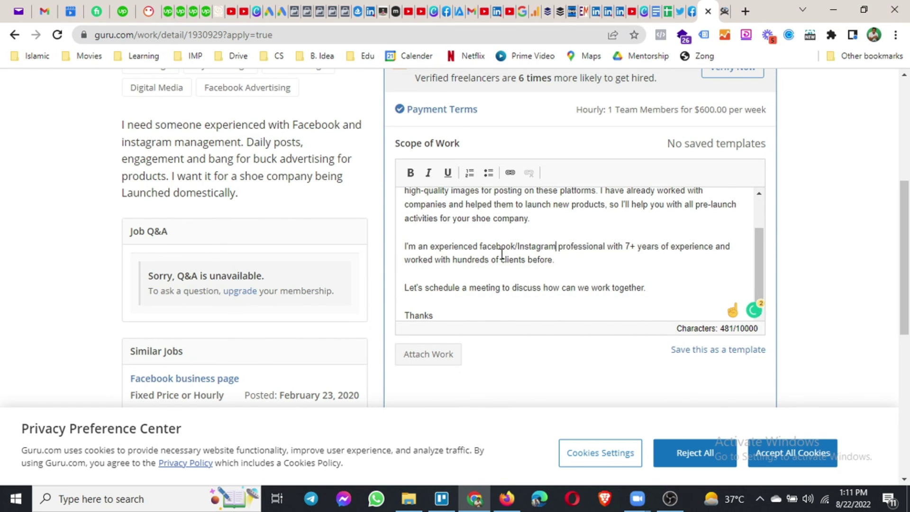
# Continue from the scope of work to the final quote options and submit the quote.
pyautogui.scroll(-2, 492, 321)
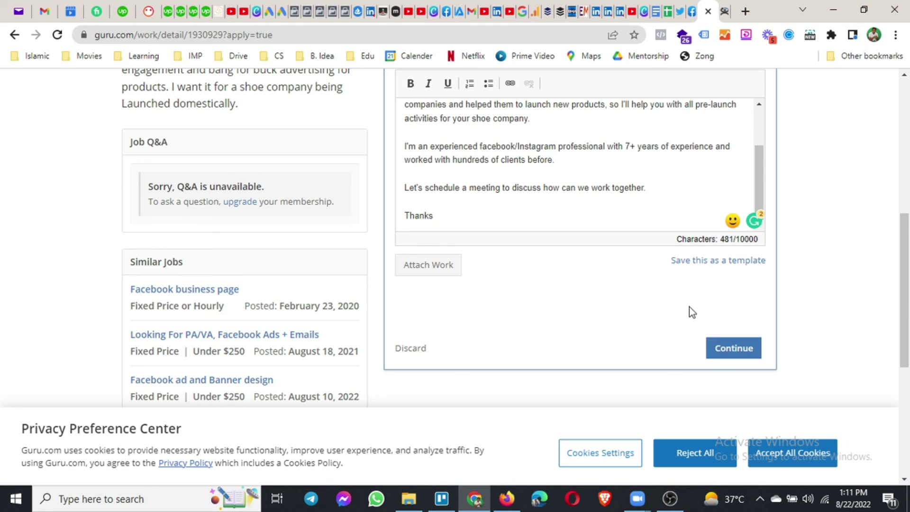
pyautogui.click(744, 348)
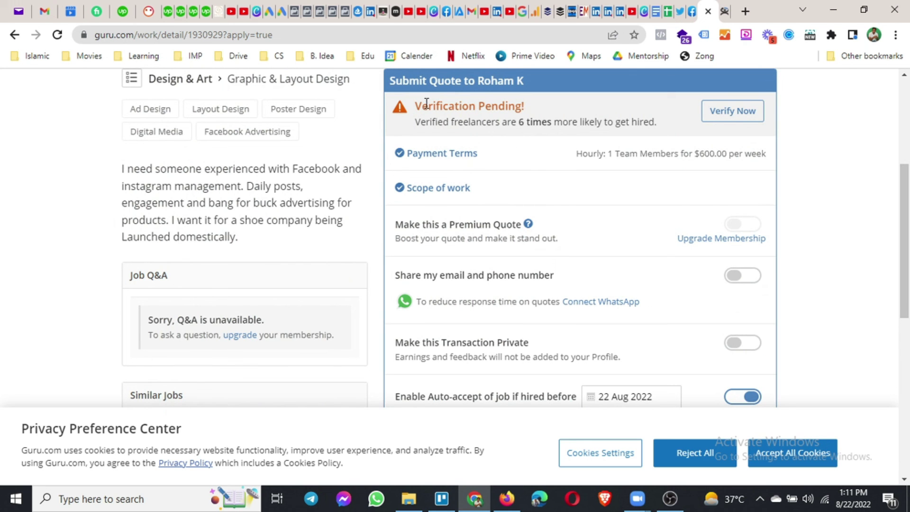
pyautogui.moveTo(419, 104); pyautogui.dragTo(545, 99)
pyautogui.scroll(-4, 564, 150)
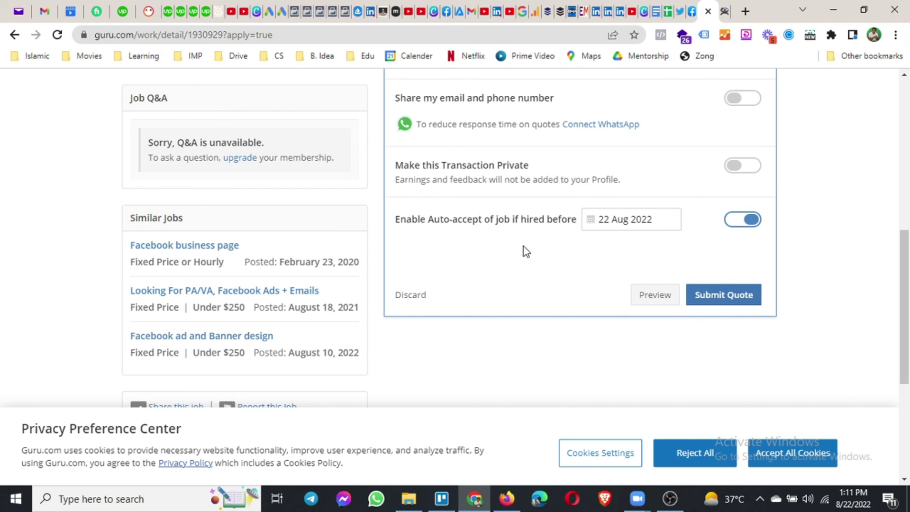
pyautogui.click(740, 299)
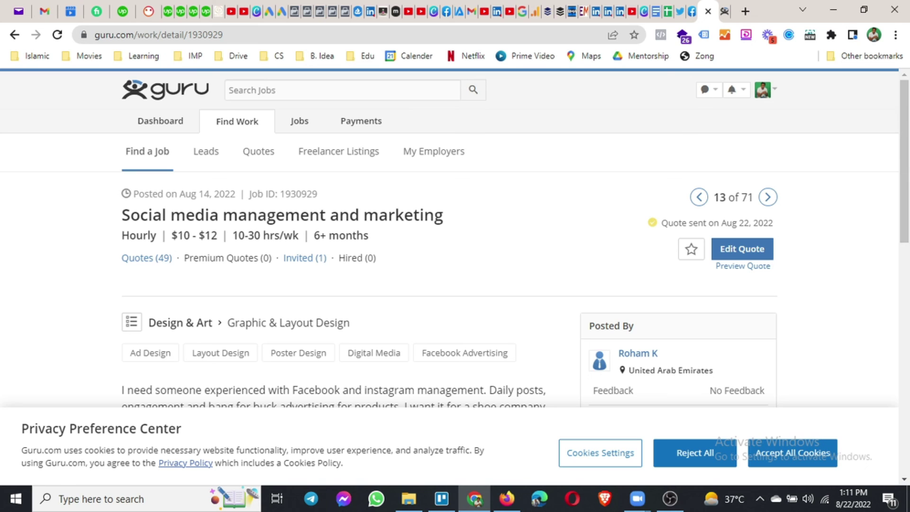
pyautogui.hotkey('alt', 'Tab')
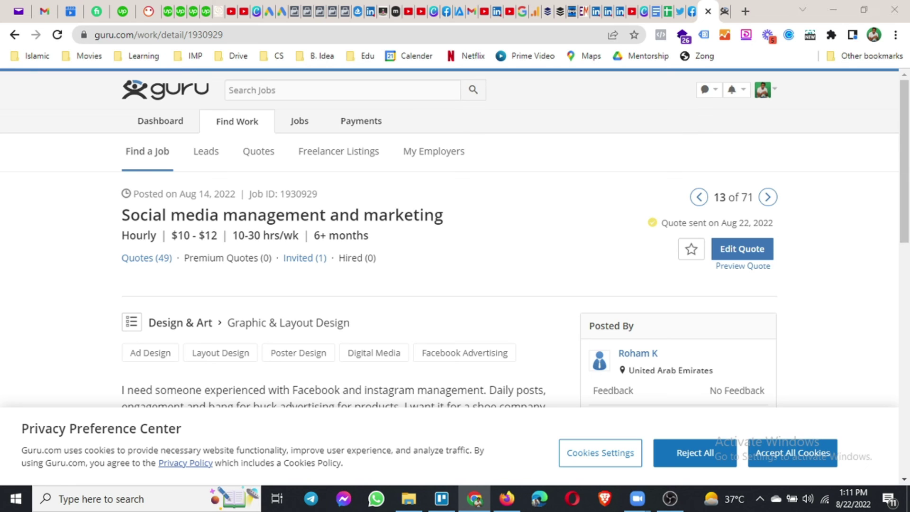